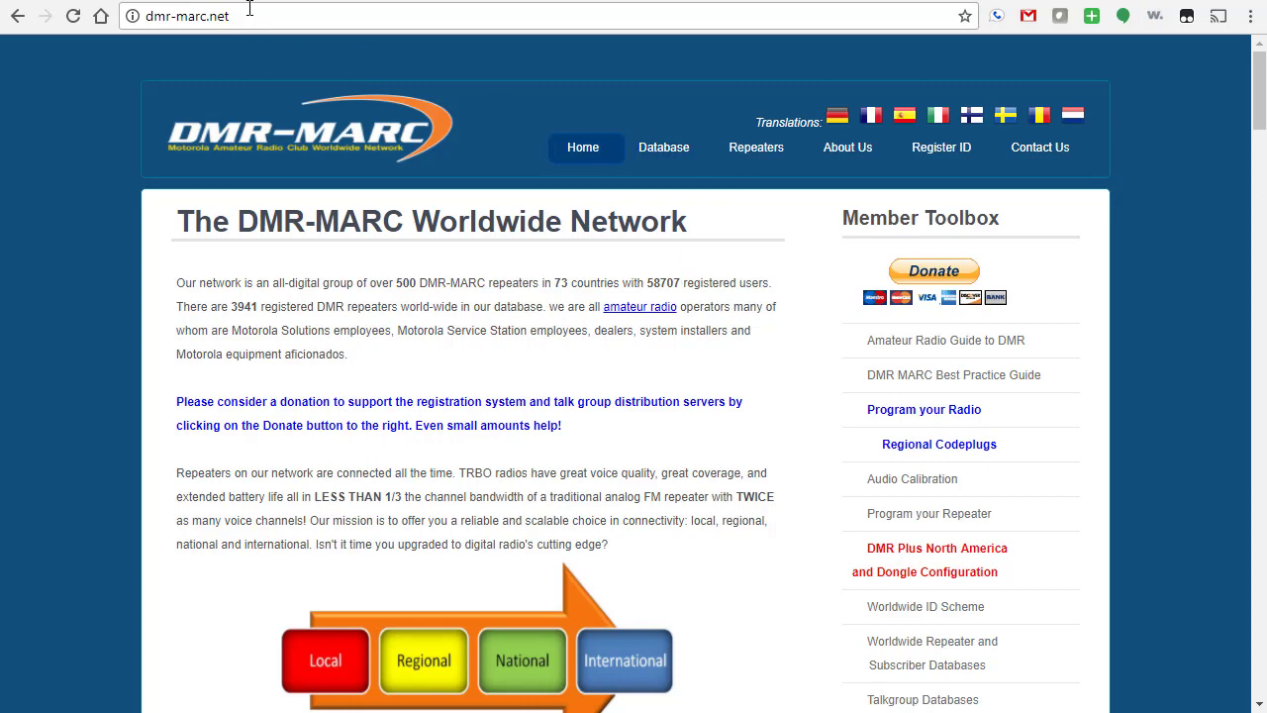
- Go from the DMR-MARC Database page to the Dump Tool and download datadump.cgi
{"action": "left_click", "coordinate": [663, 148]}
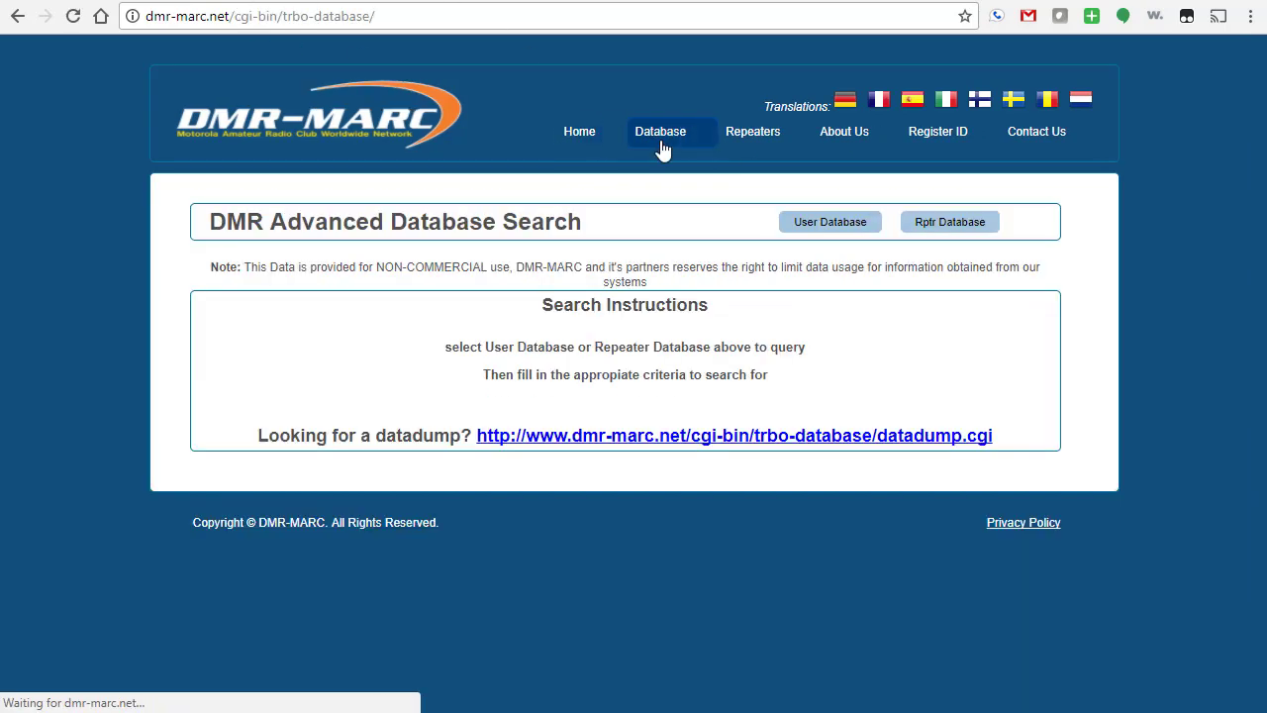
{"action": "left_click", "coordinate": [578, 436]}
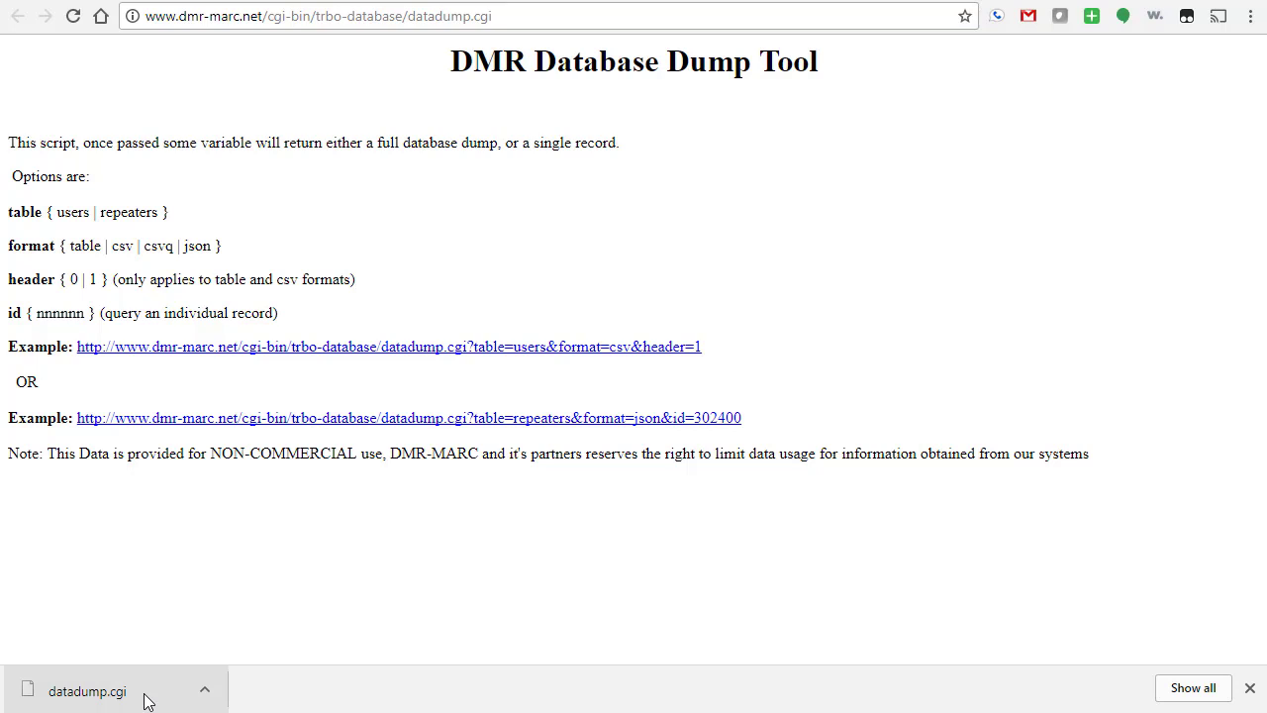
- Rename the downloaded datadump.cgi in Downloads to datadump.csv, accepting the extension-change warning
{"action": "right_click", "coordinate": [145, 701]}
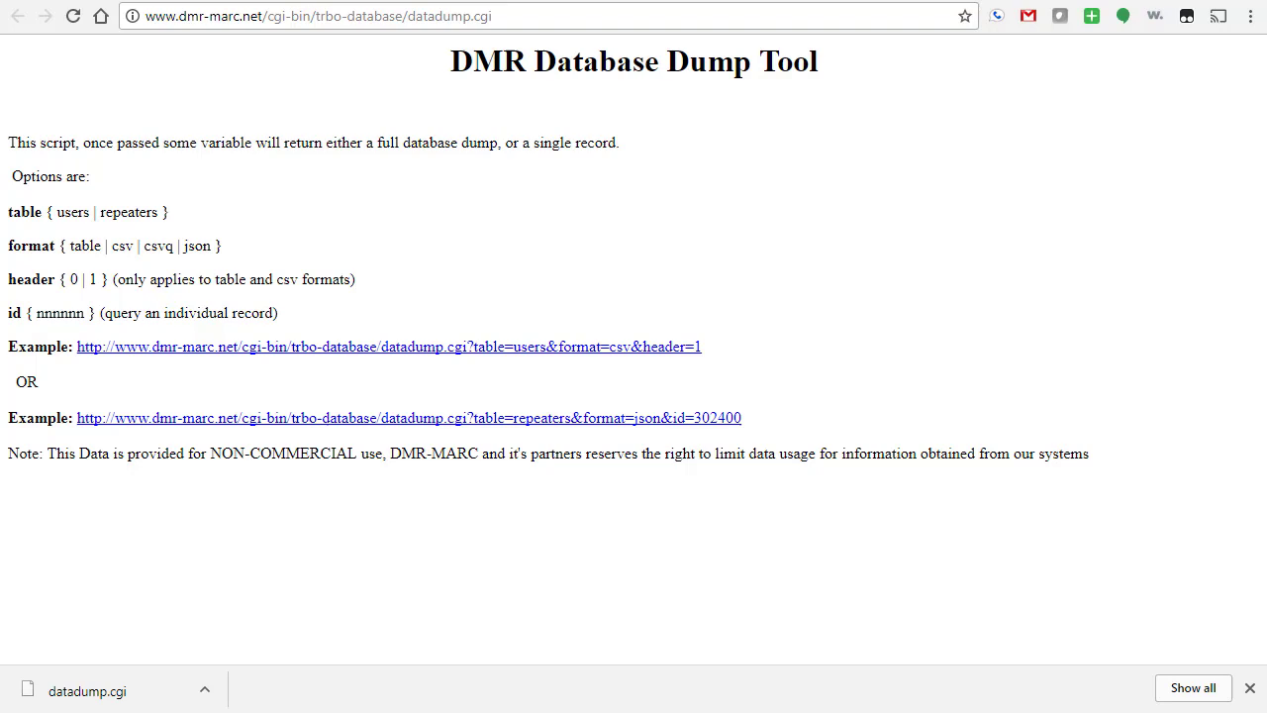
{"action": "left_click_drag", "start_coordinate": [546, 46], "coordinate": [535, 26]}
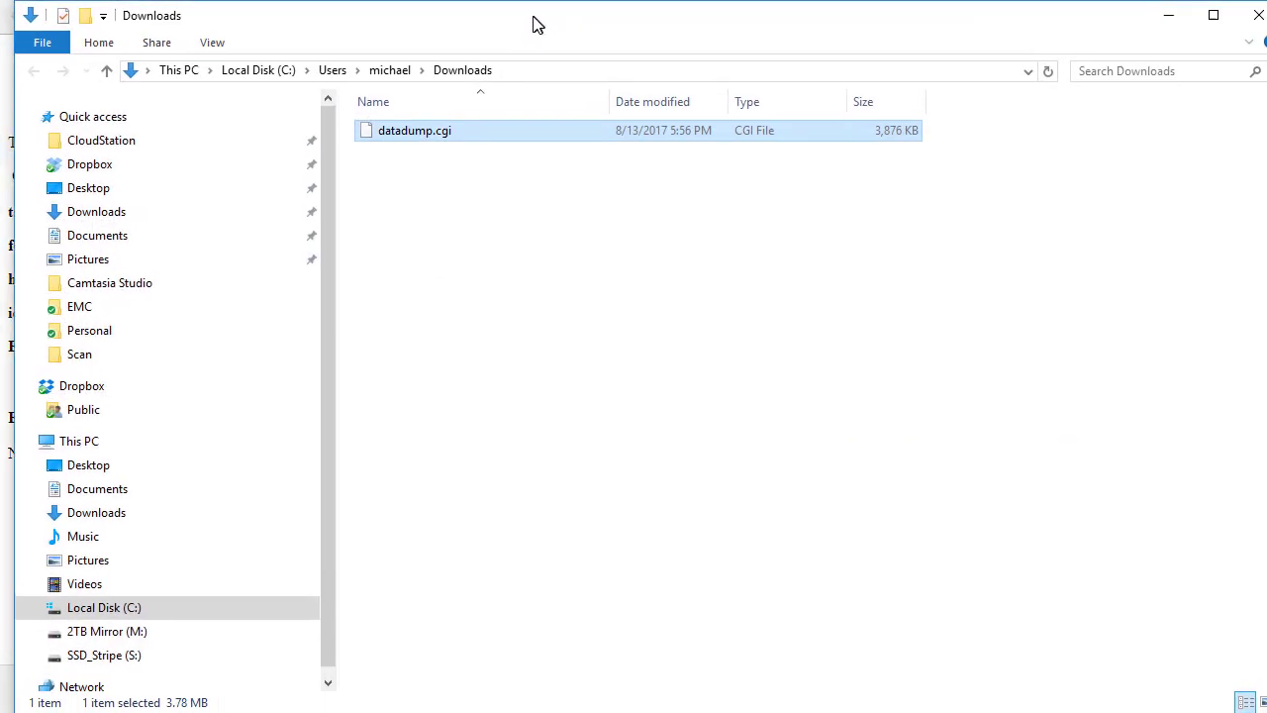
{"action": "left_click", "coordinate": [420, 130]}
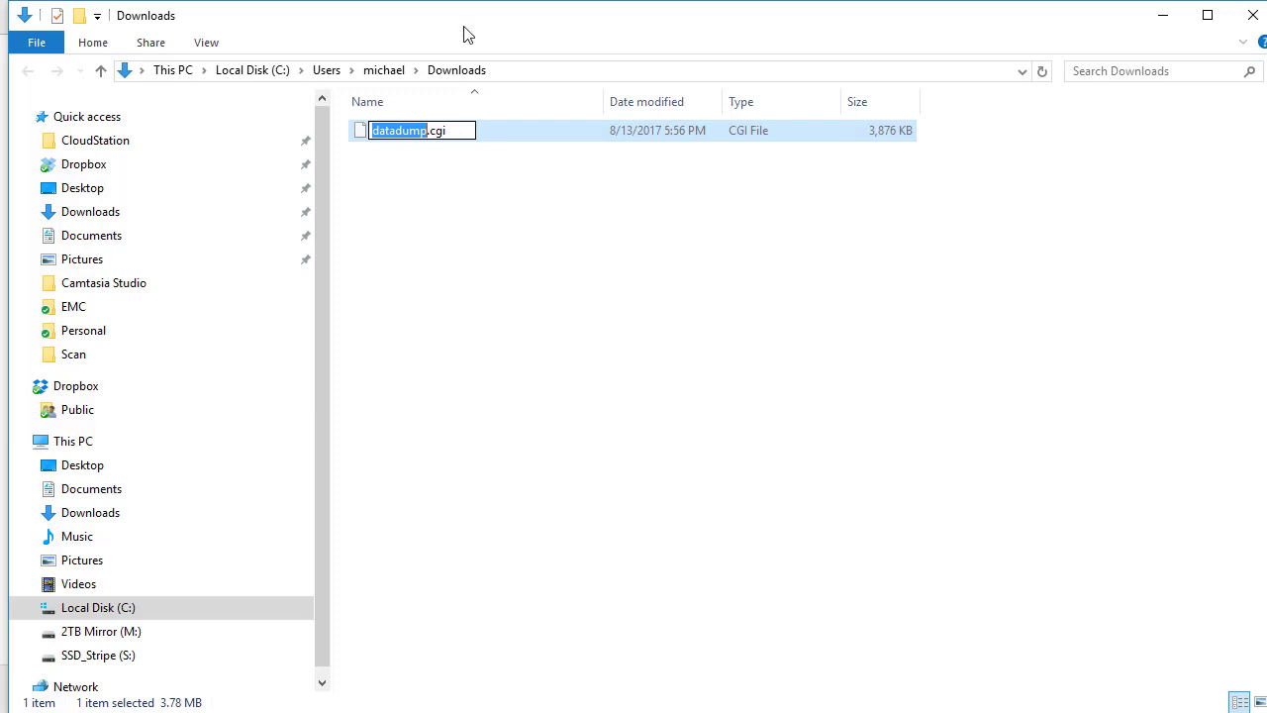
{"action": "key", "text": "Right"}
{"action": "key", "text": "BackSpace"}
{"action": "key", "text": "BackSpace"}
{"action": "key", "text": "BackSpace"}
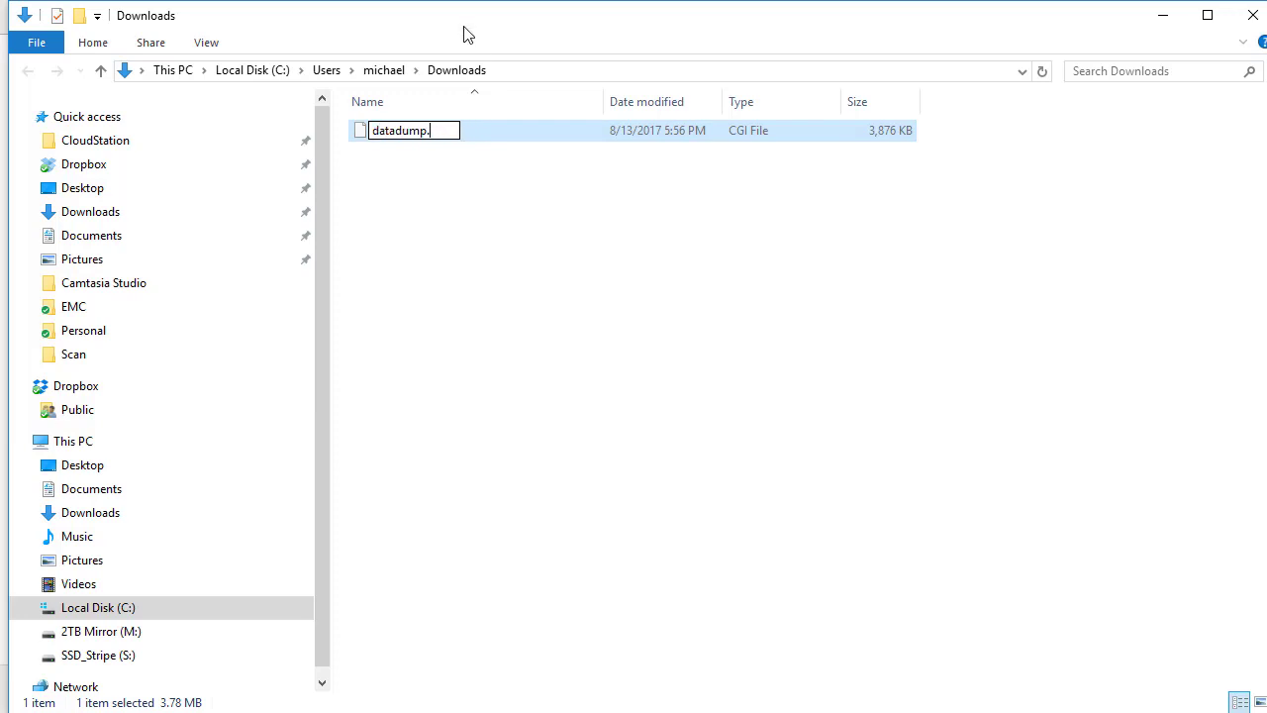
{"action": "type", "text": "csv"}
{"action": "key", "text": "Return"}
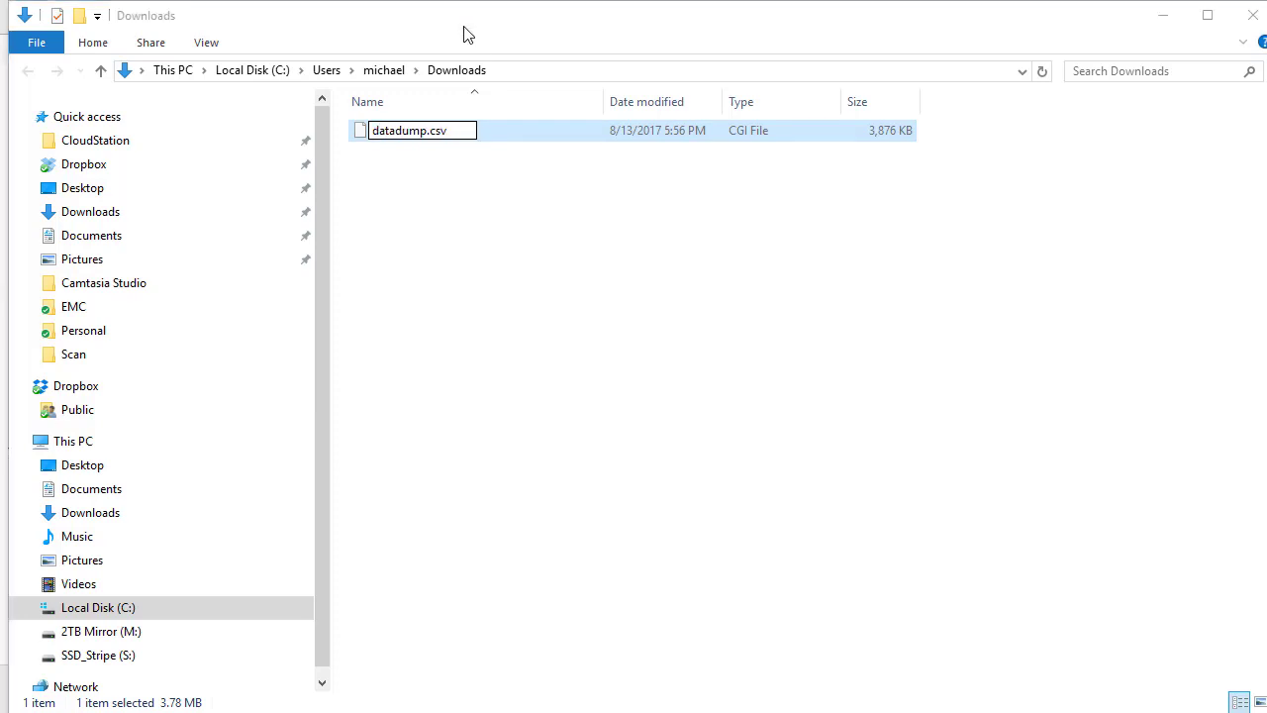
{"action": "key", "text": "Return"}
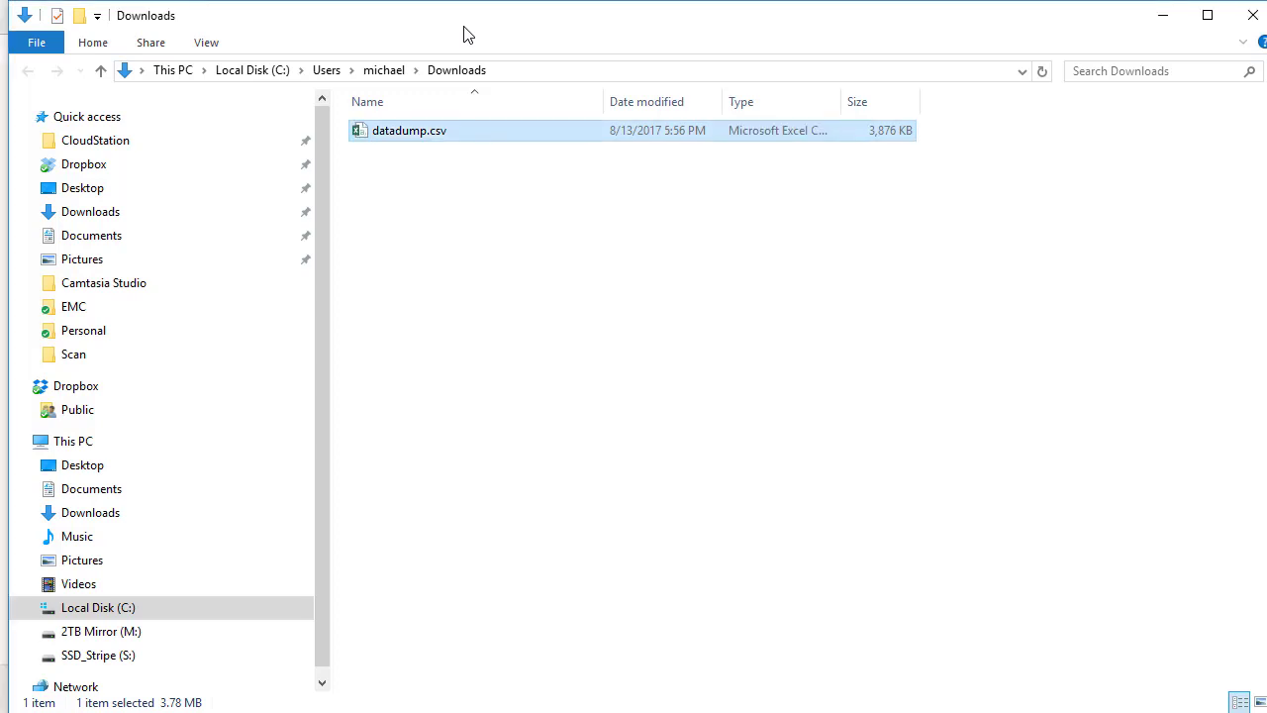
- Open datadump.csv in Excel and widen column A (Radio ID) and column C (Name)
{"action": "double_click", "coordinate": [420, 140]}
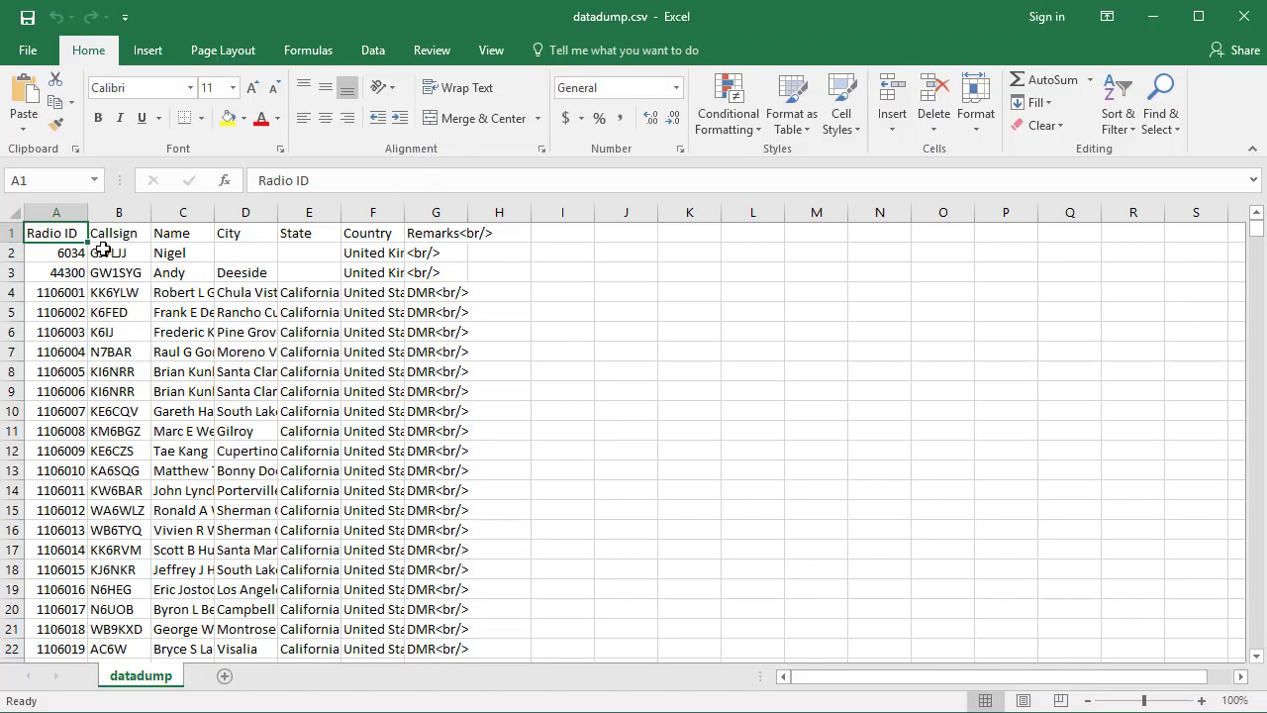
{"action": "left_click_drag", "start_coordinate": [87, 207], "coordinate": [167, 209]}
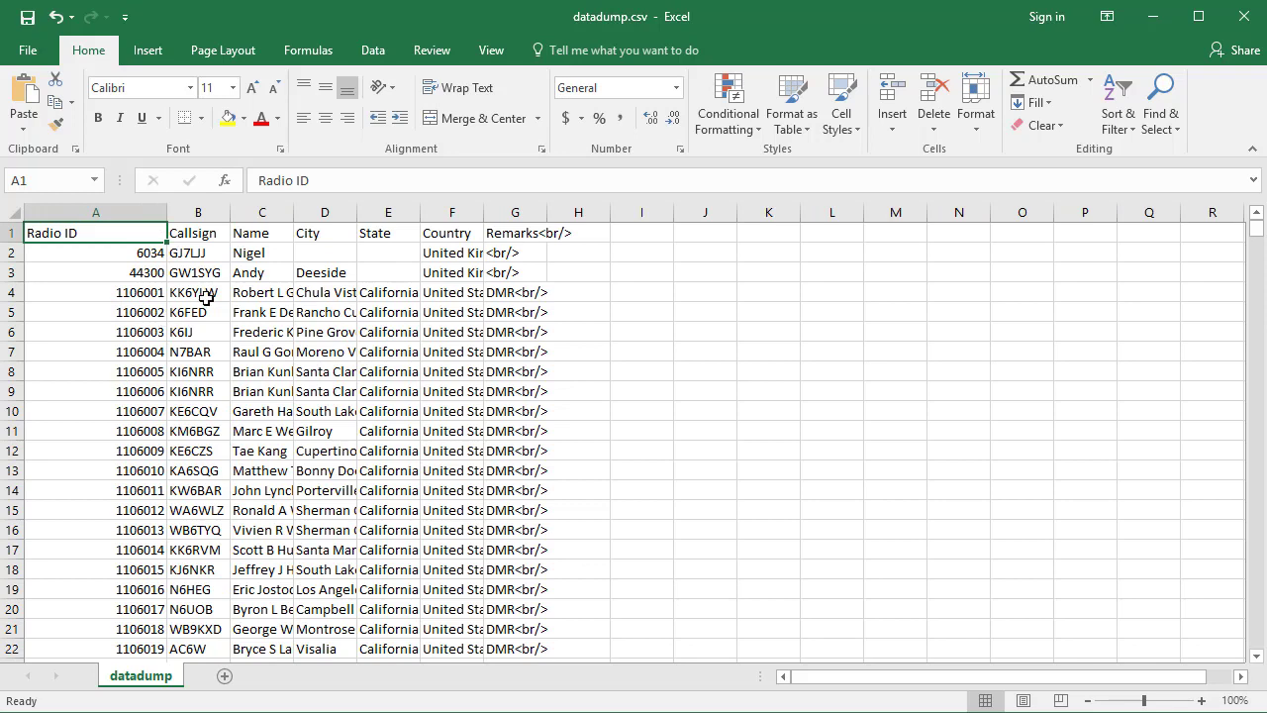
{"action": "left_click_drag", "start_coordinate": [293, 225], "coordinate": [343, 226]}
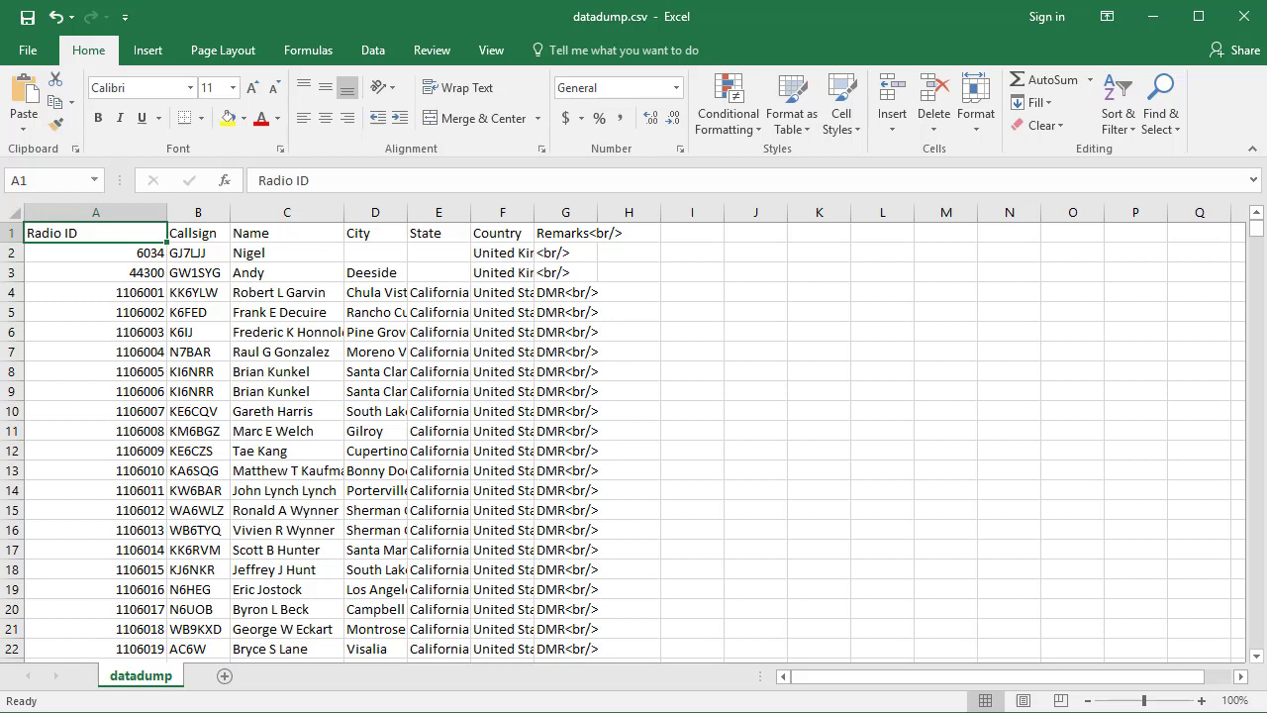
- Back in CPS 2017, close and reopen the Read/Write Contacts dialog from the menu bar
{"action": "key", "text": "alt+Tab"}
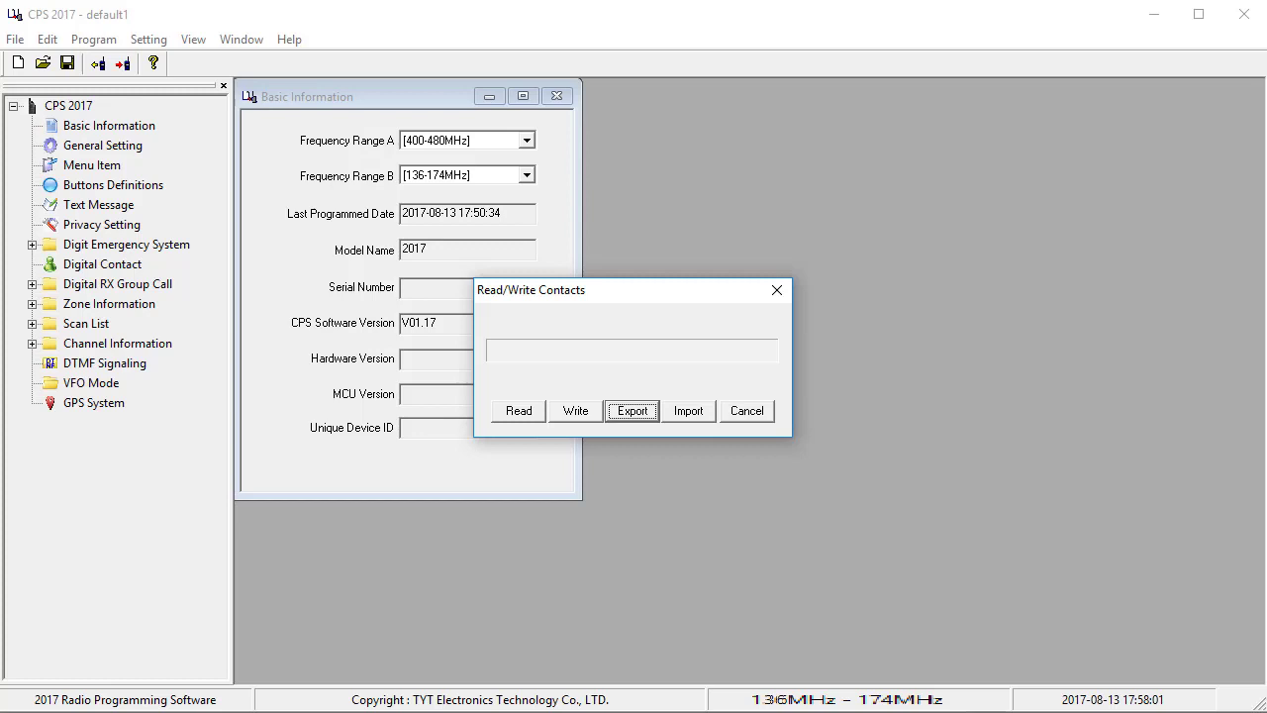
{"action": "left_click", "coordinate": [745, 412]}
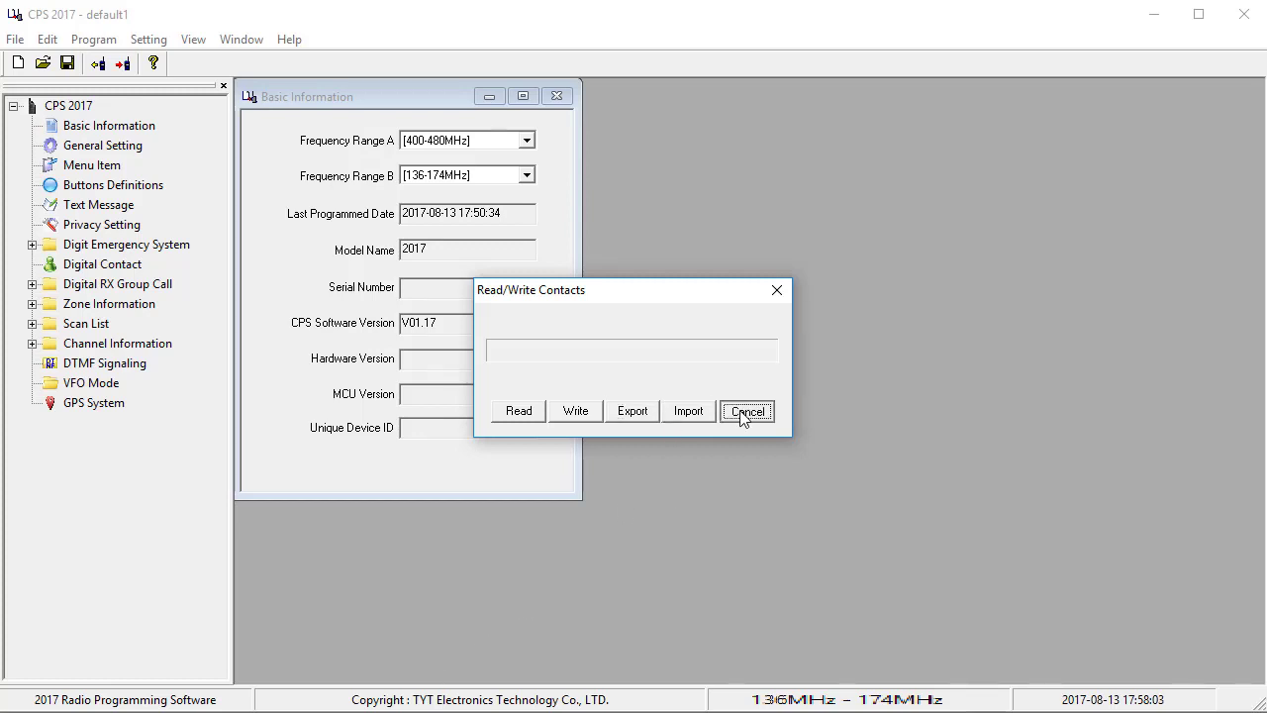
{"action": "left_click", "coordinate": [739, 418]}
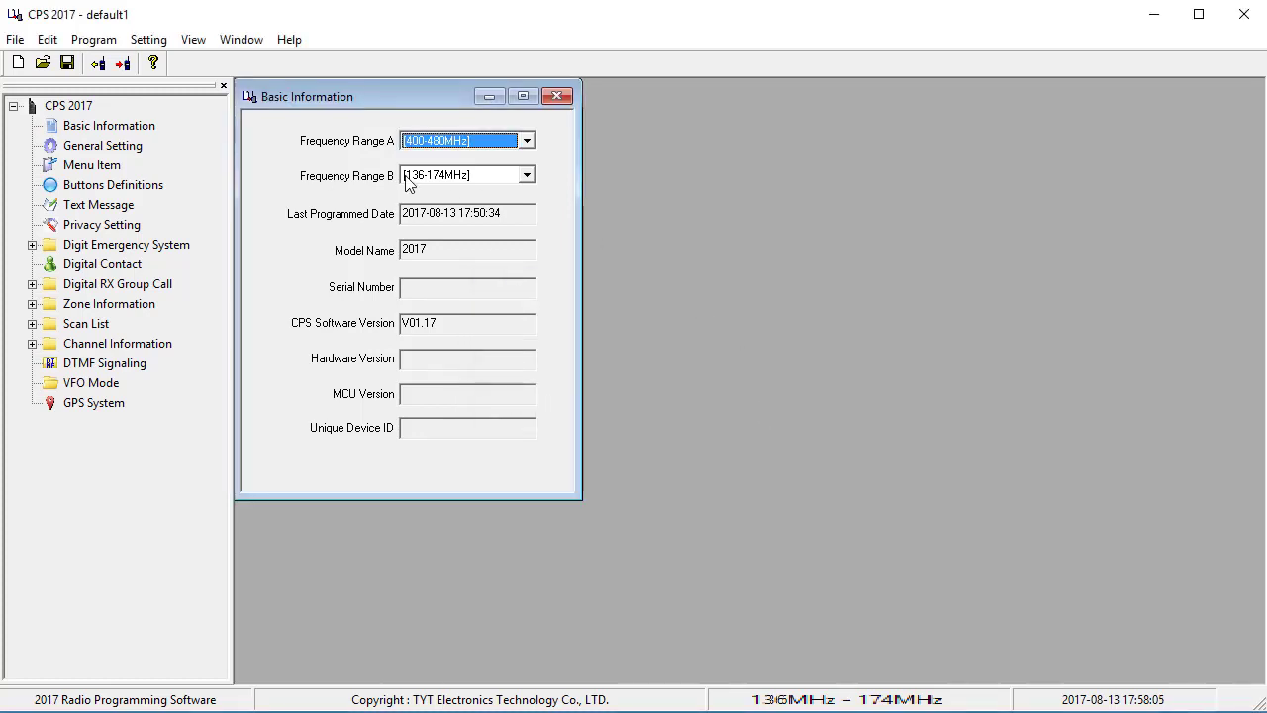
{"action": "left_click", "coordinate": [107, 40]}
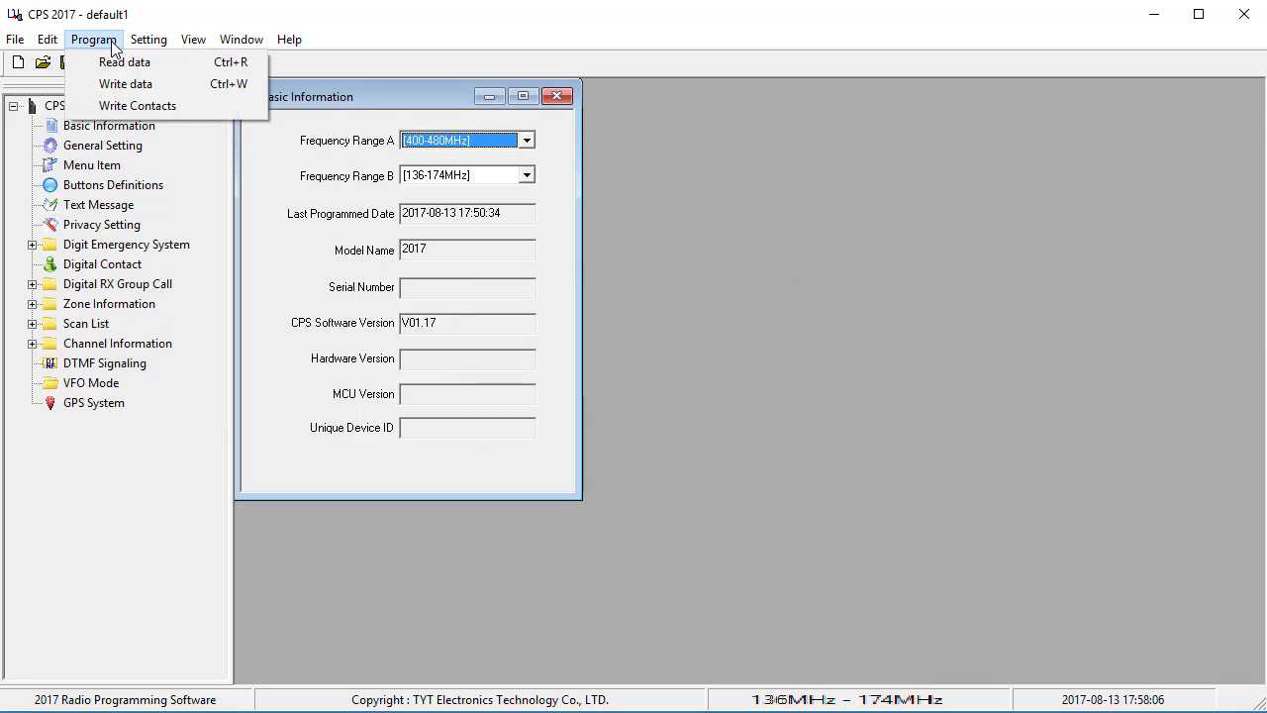
{"action": "left_click", "coordinate": [136, 107]}
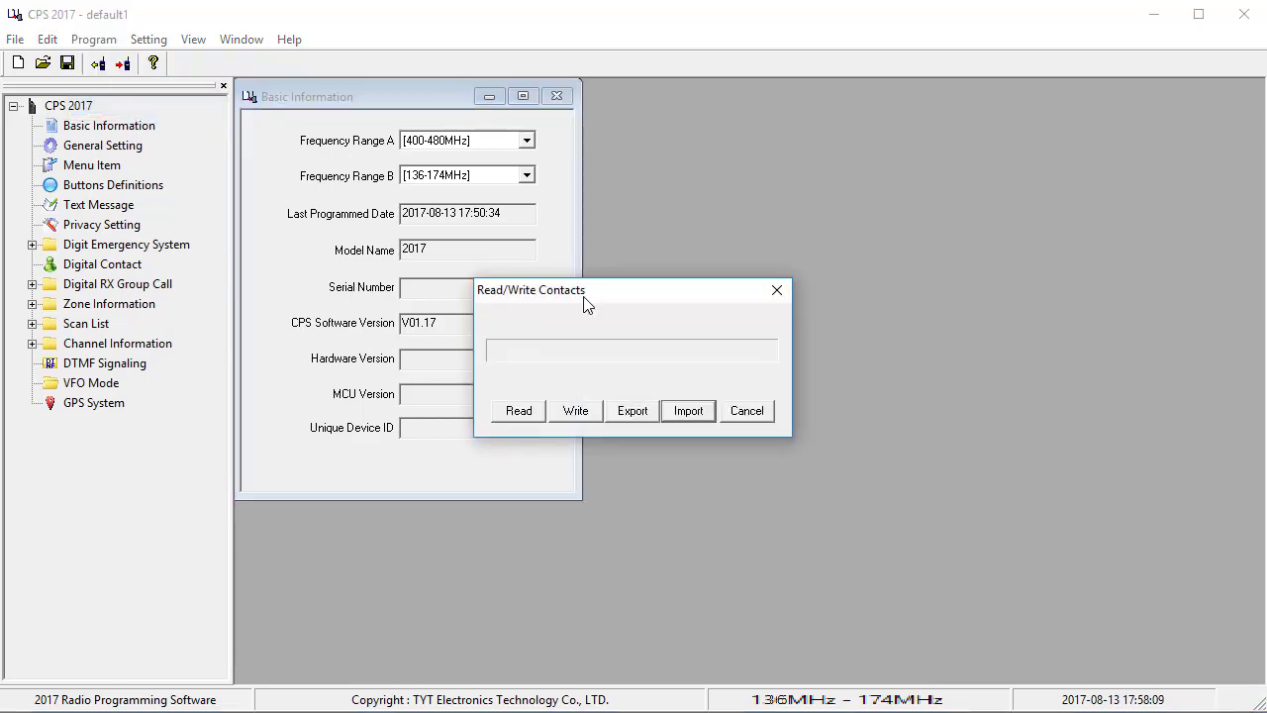
- Export the contact list to a CSV named example and acknowledge the Export succ! message
{"action": "left_click", "coordinate": [634, 412]}
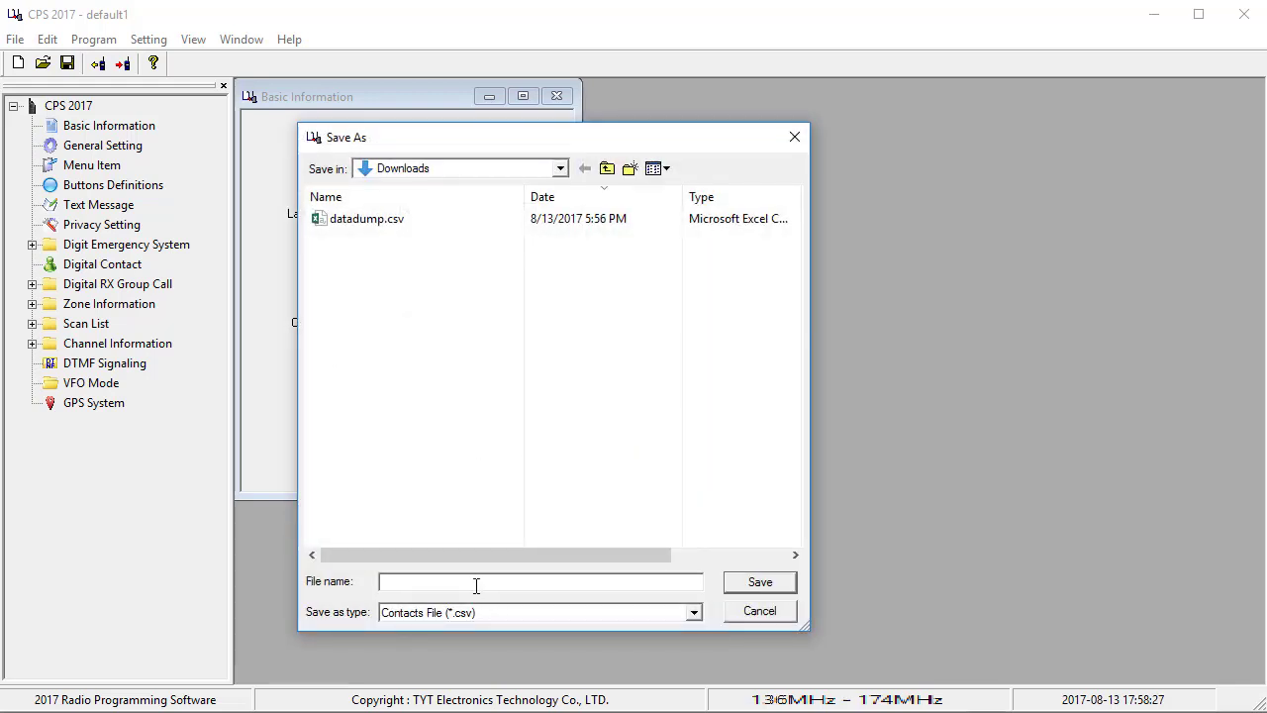
{"action": "type", "text": "example"}
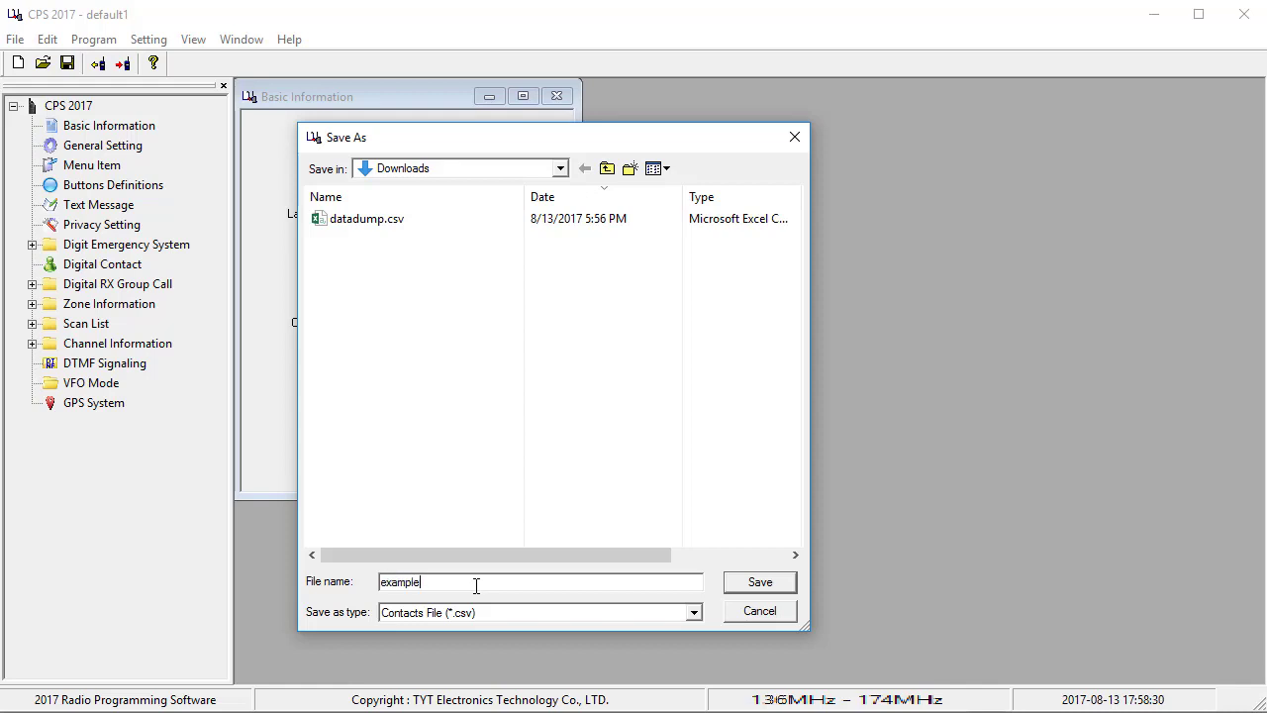
{"action": "key", "text": "Return"}
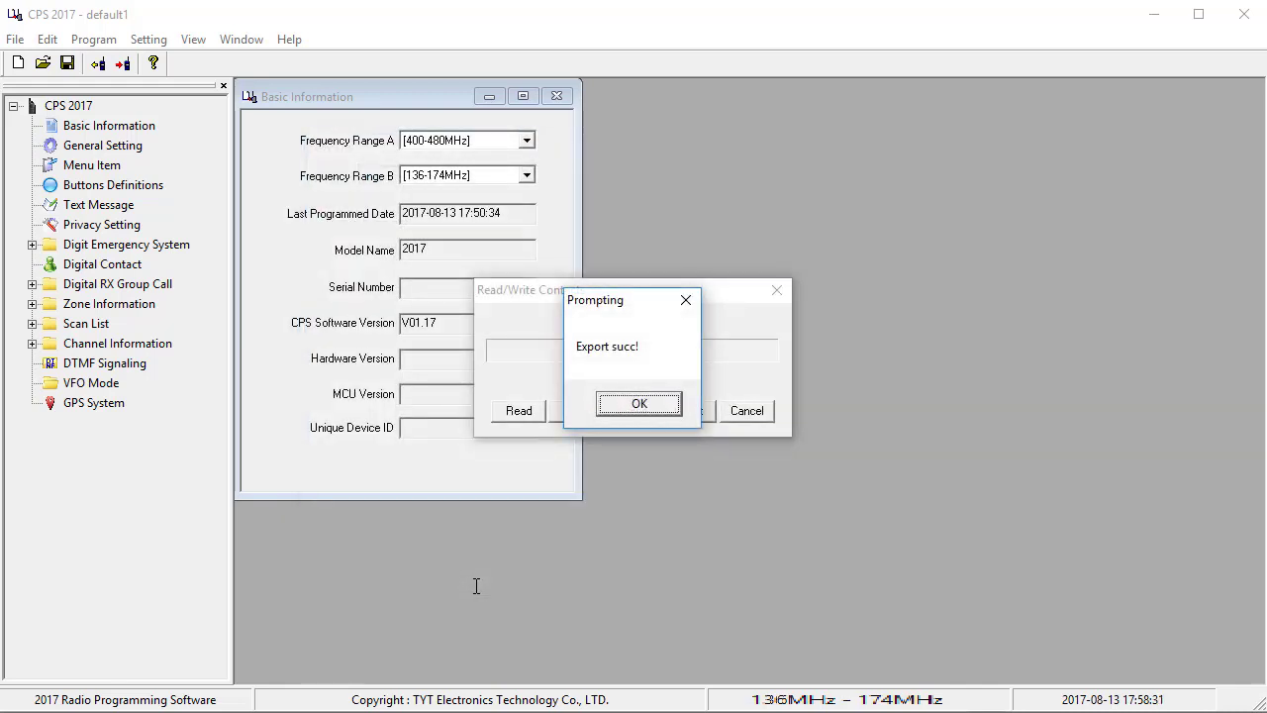
{"action": "left_click", "coordinate": [624, 406]}
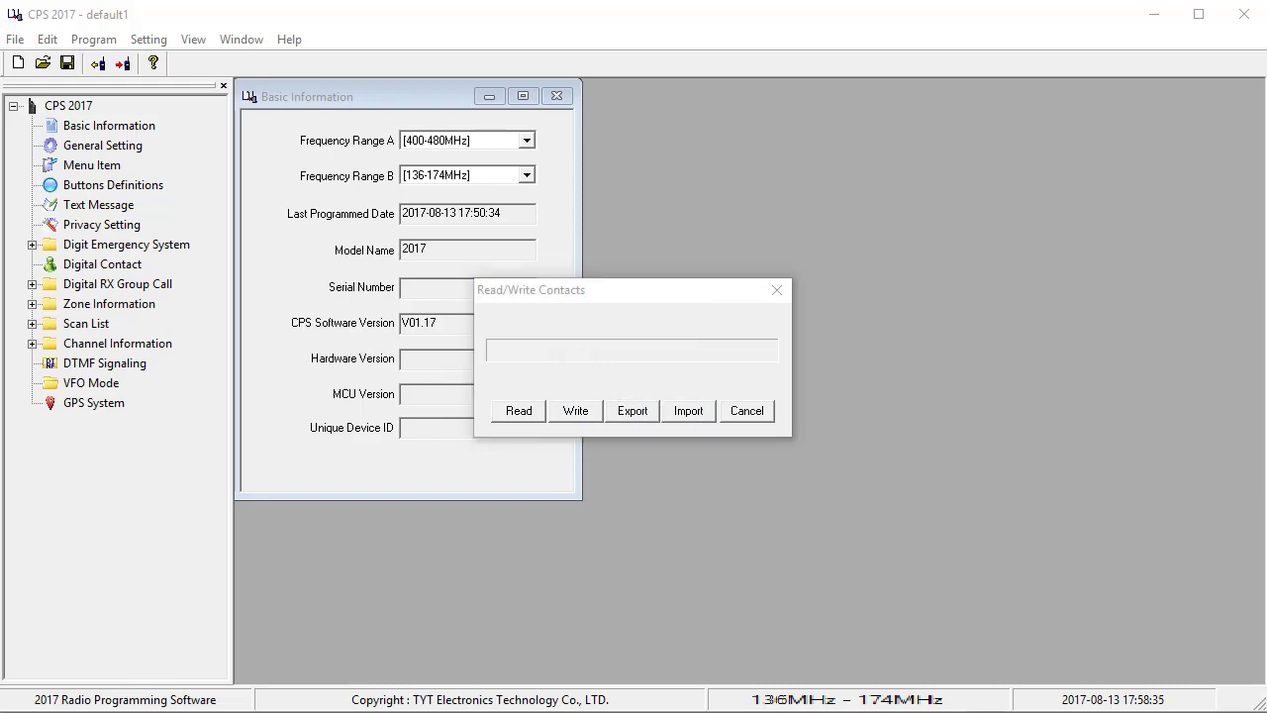
- Open example.csv from the Downloads folder in Excel and maximize its window
{"action": "key", "text": "alt+Tab"}
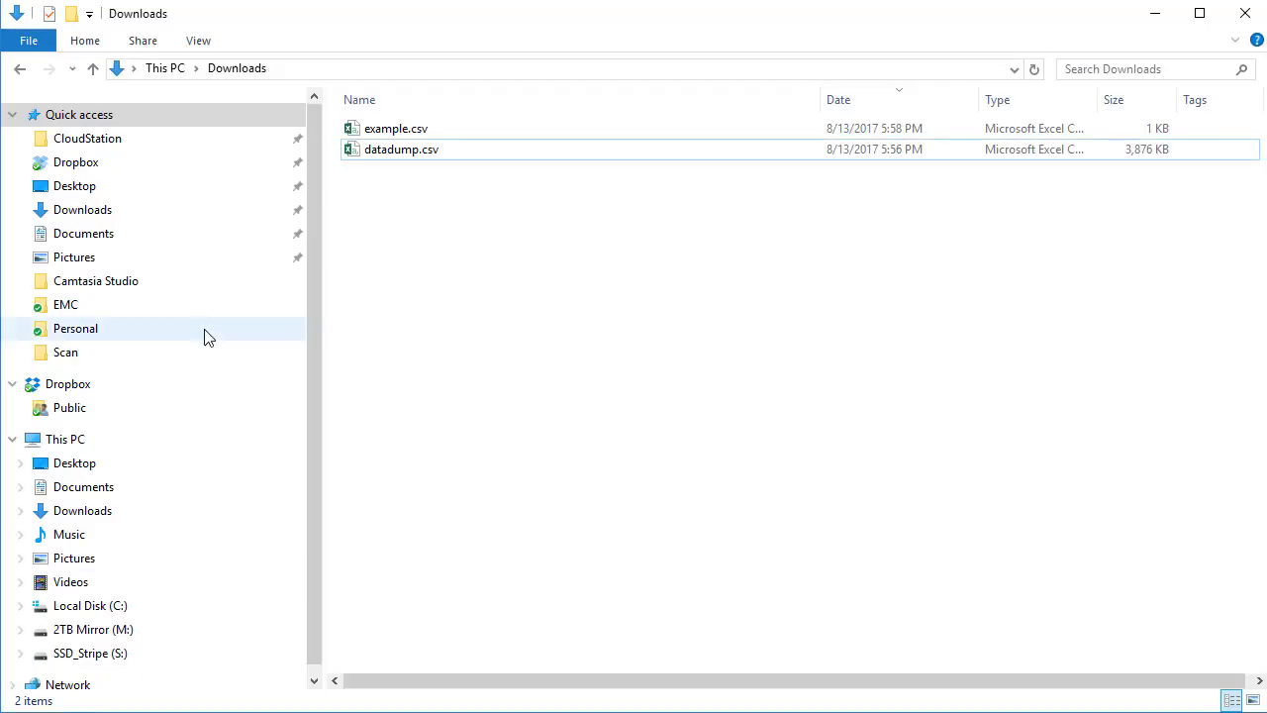
{"action": "double_click", "coordinate": [394, 134]}
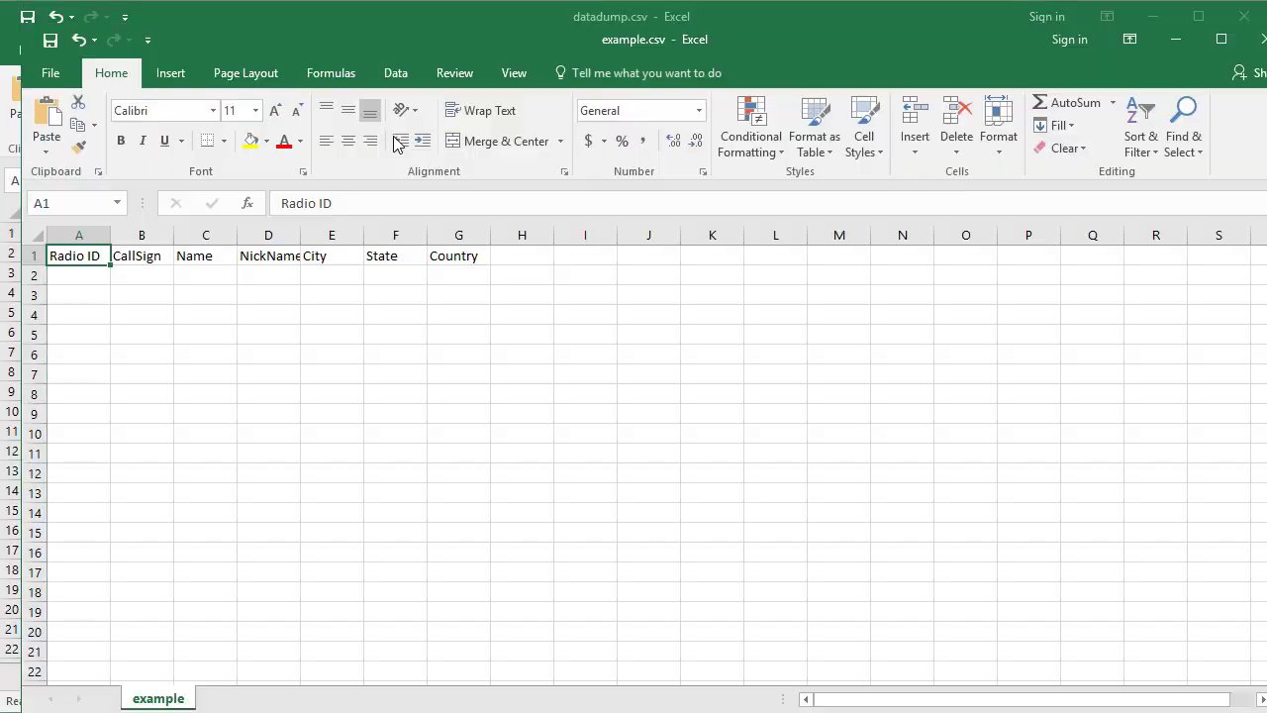
{"action": "double_click", "coordinate": [286, 41]}
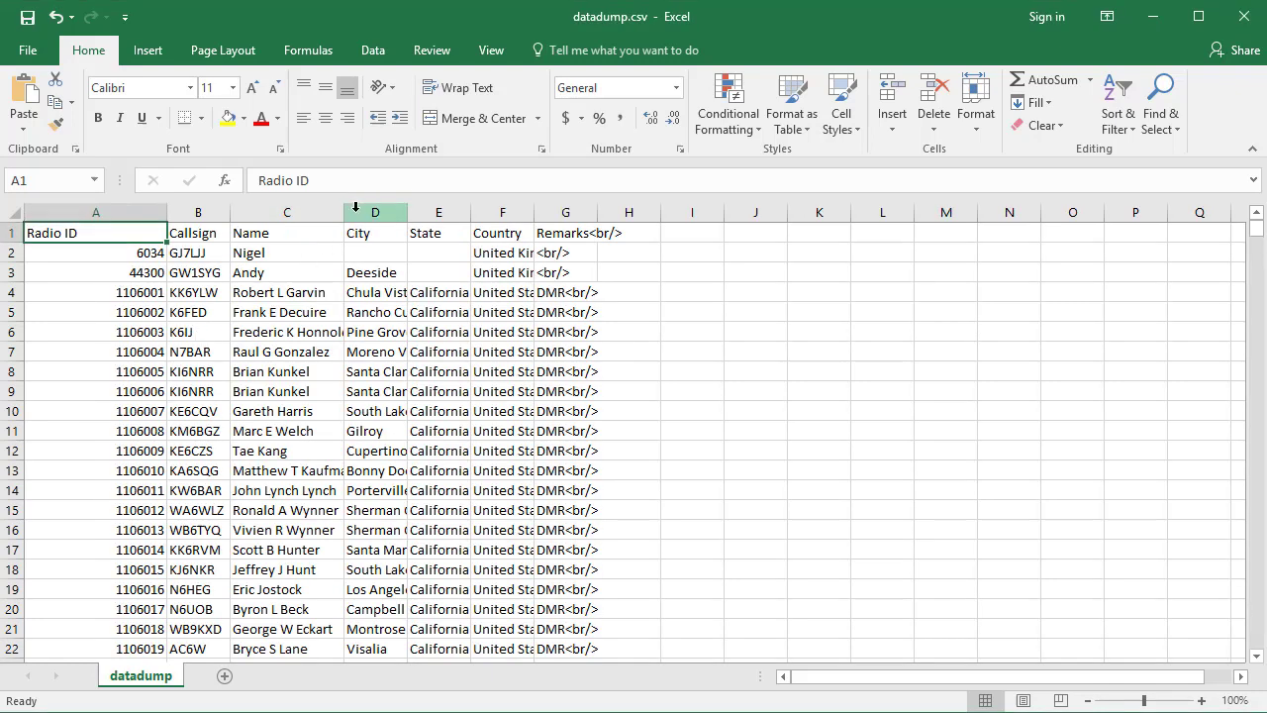
- Delete the Remarks column from datadump.csv
{"action": "left_click", "coordinate": [295, 216]}
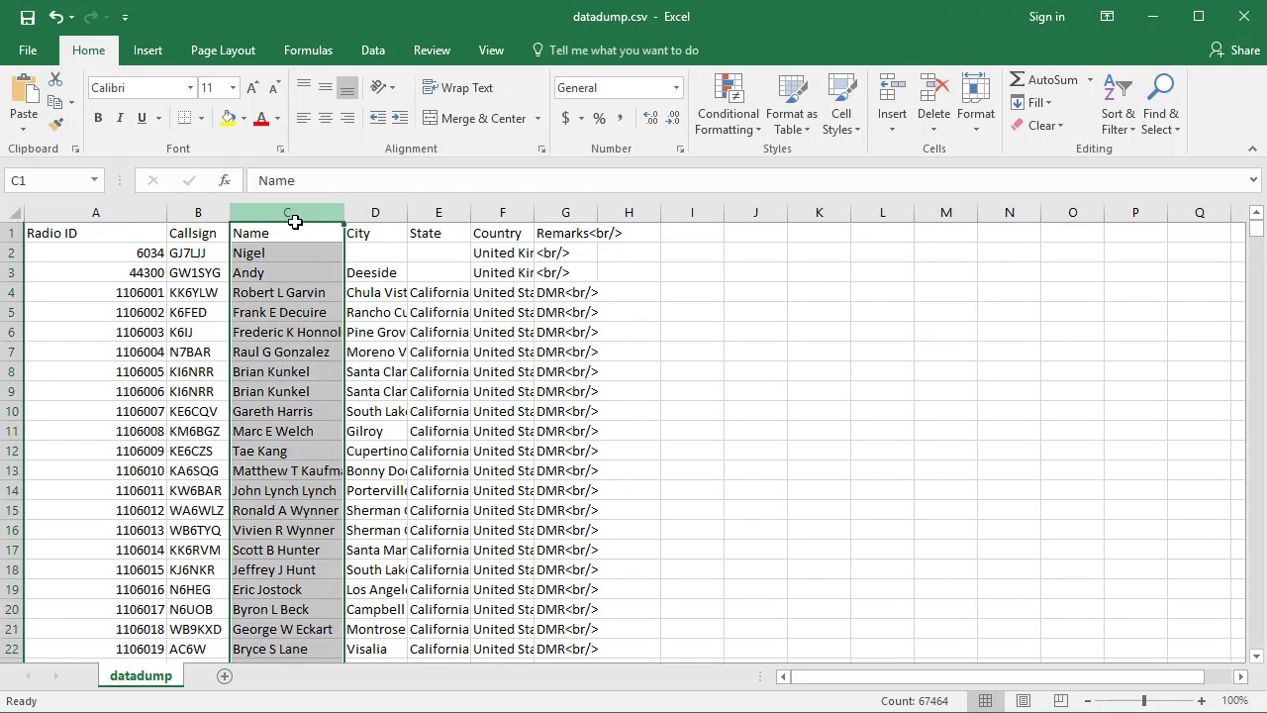
{"action": "left_click", "coordinate": [581, 214]}
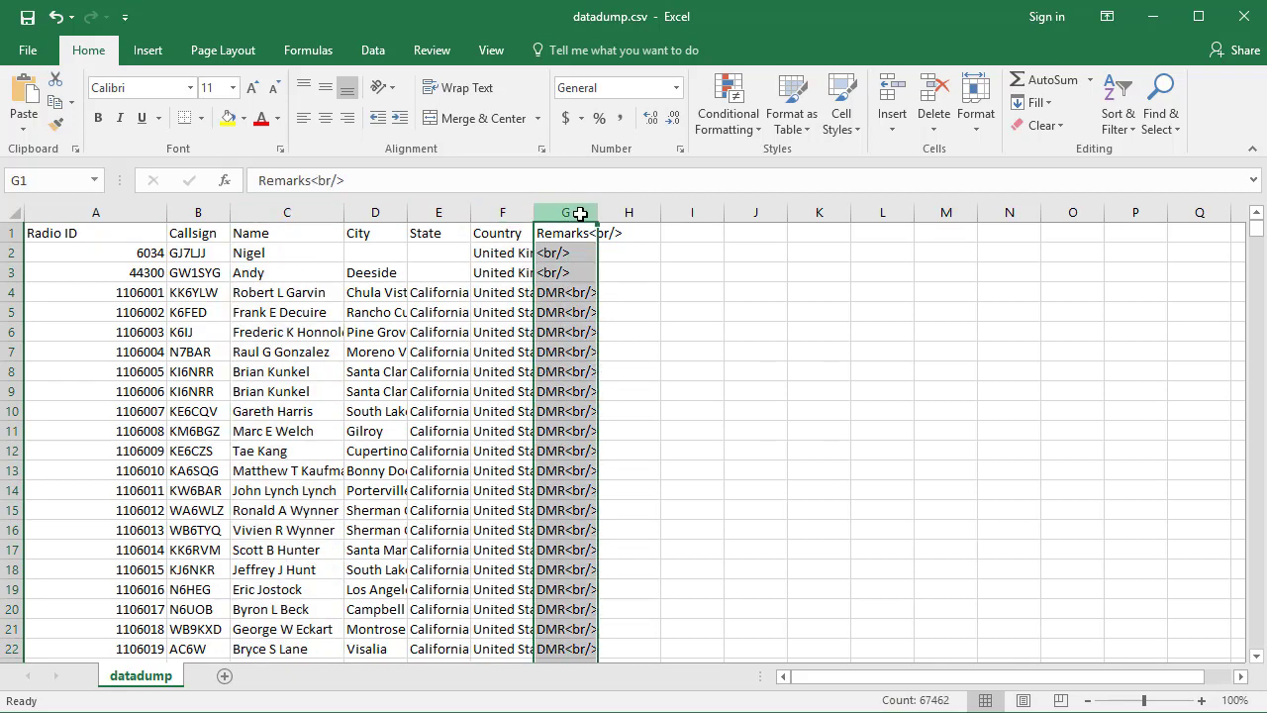
{"action": "right_click", "coordinate": [580, 214]}
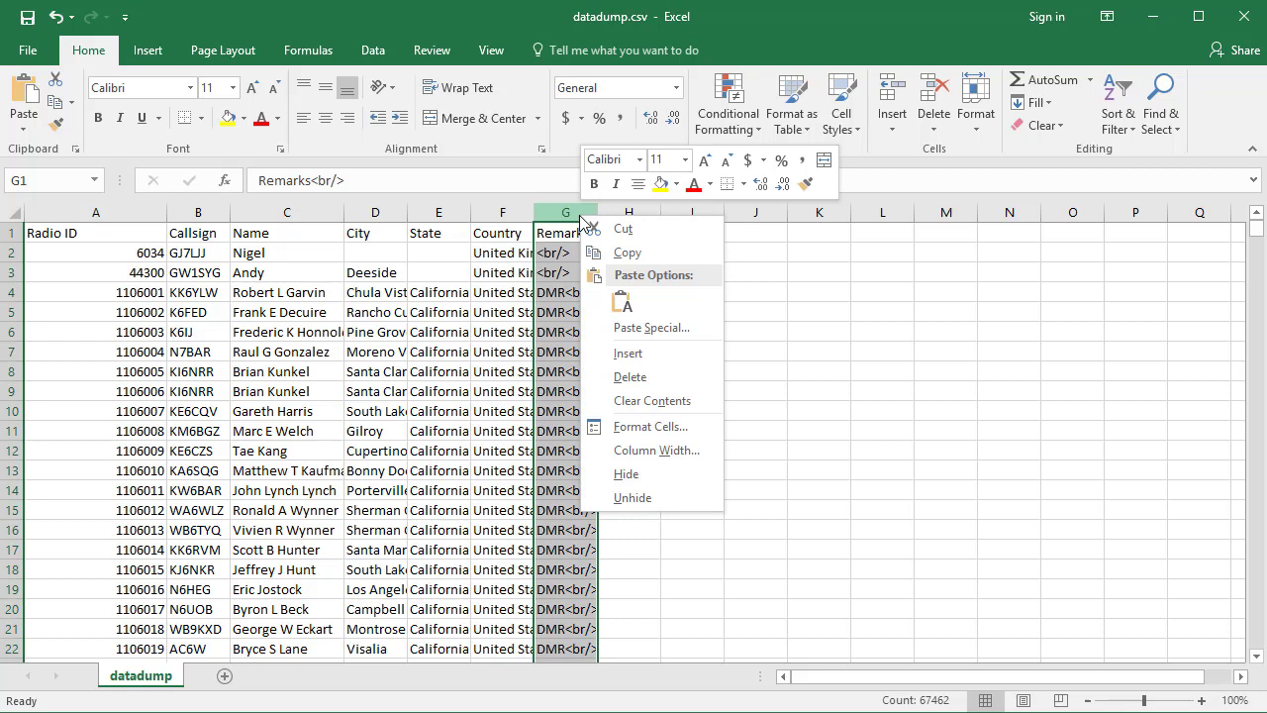
{"action": "left_click", "coordinate": [644, 386]}
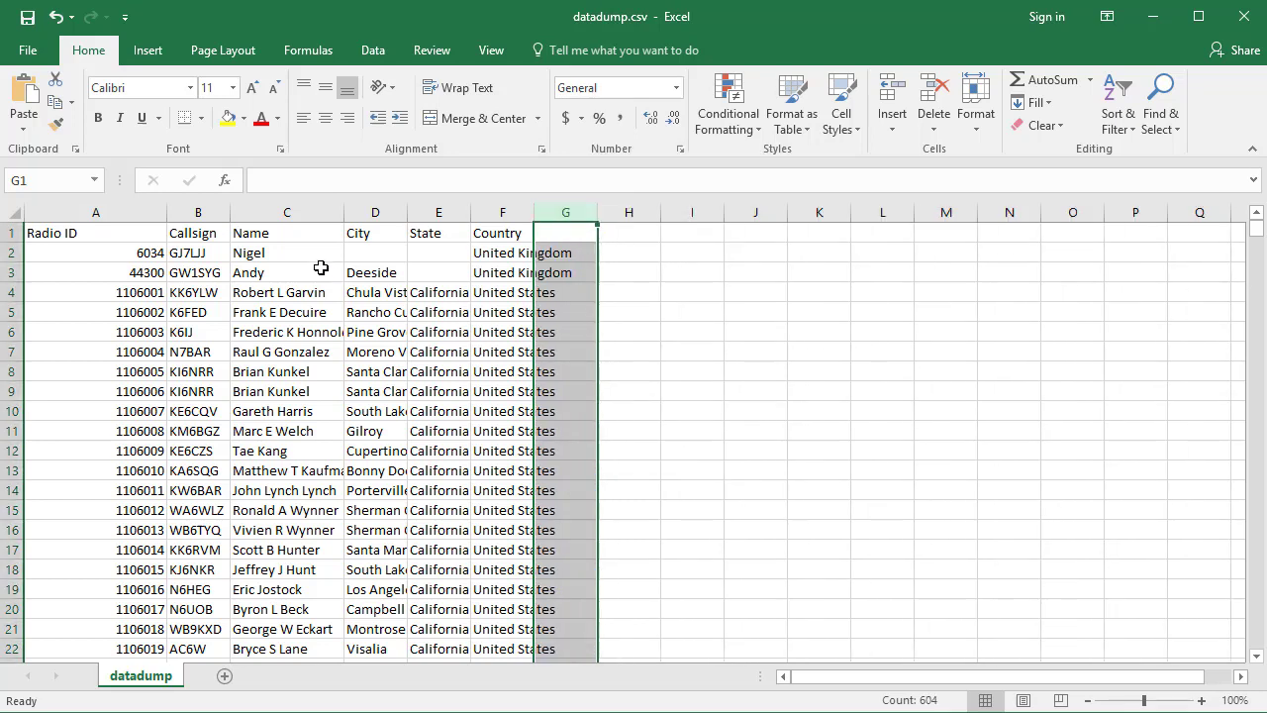
- Insert a NickName column before City, then save and close datadump.csv
{"action": "left_click", "coordinate": [389, 210]}
{"action": "right_click", "coordinate": [390, 214]}
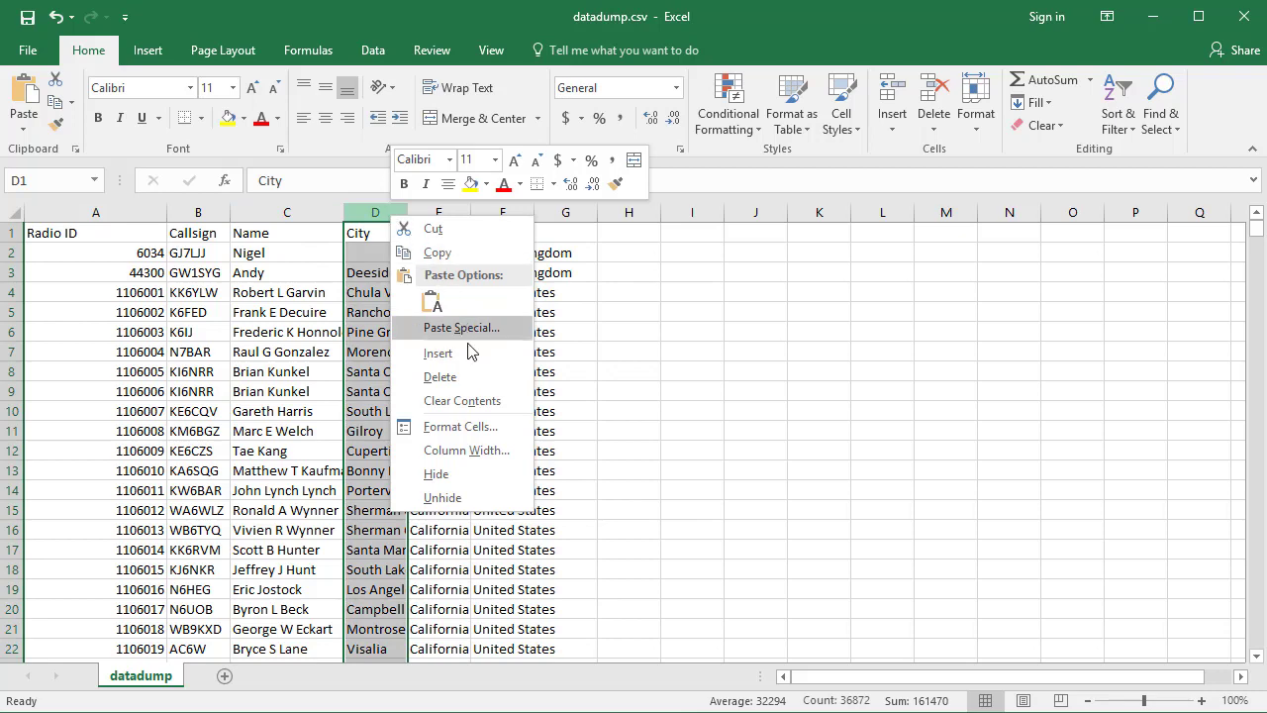
{"action": "left_click", "coordinate": [463, 351]}
{"action": "left_click", "coordinate": [416, 225]}
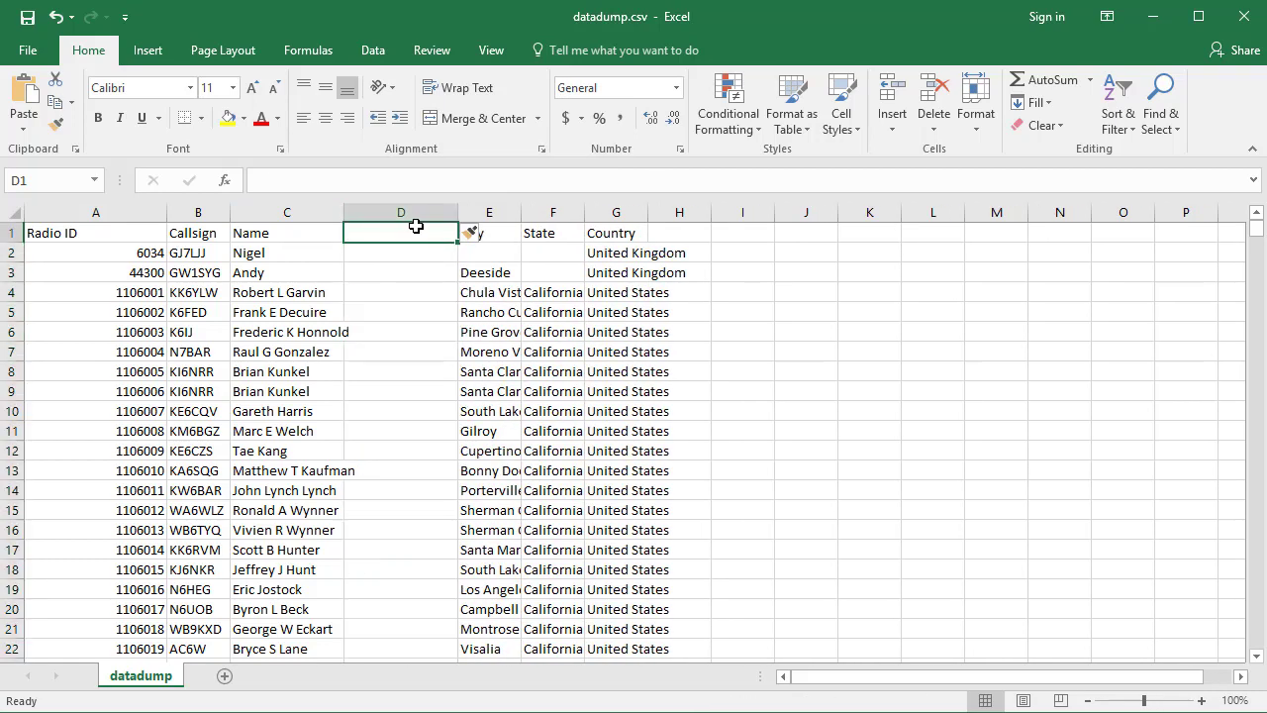
{"action": "type", "text": "NickName"}
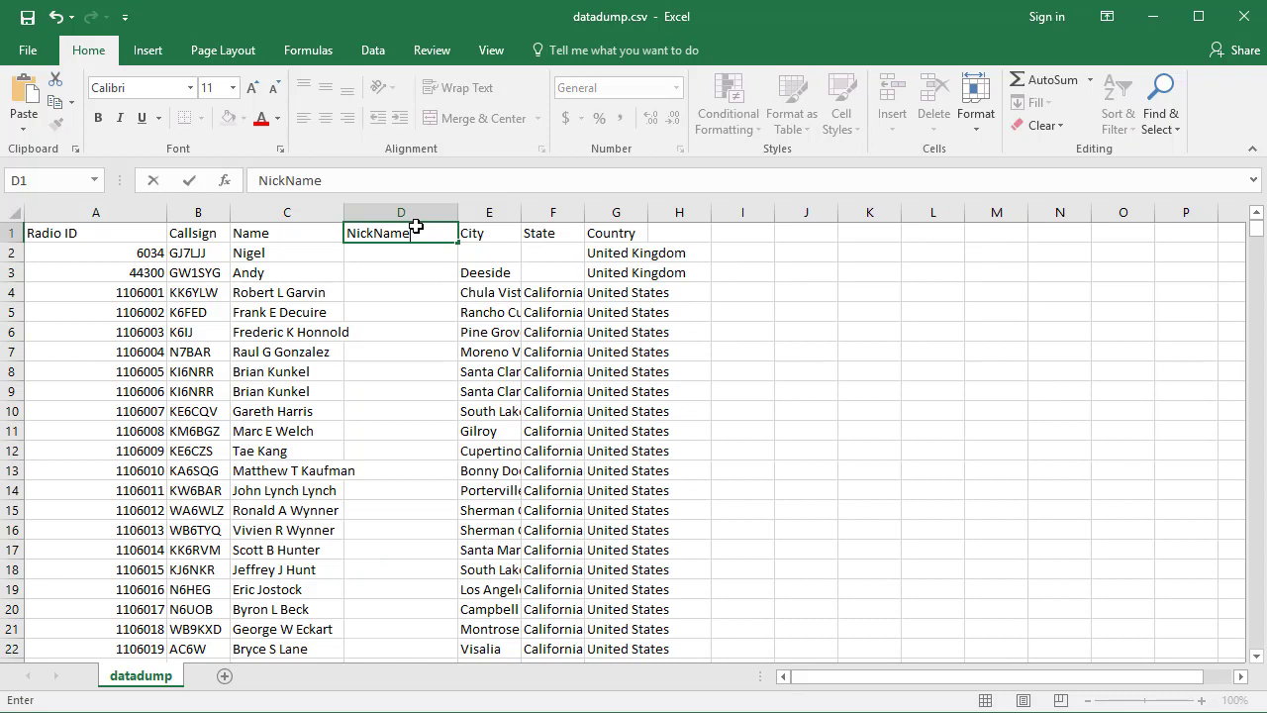
{"action": "key", "text": "Return"}
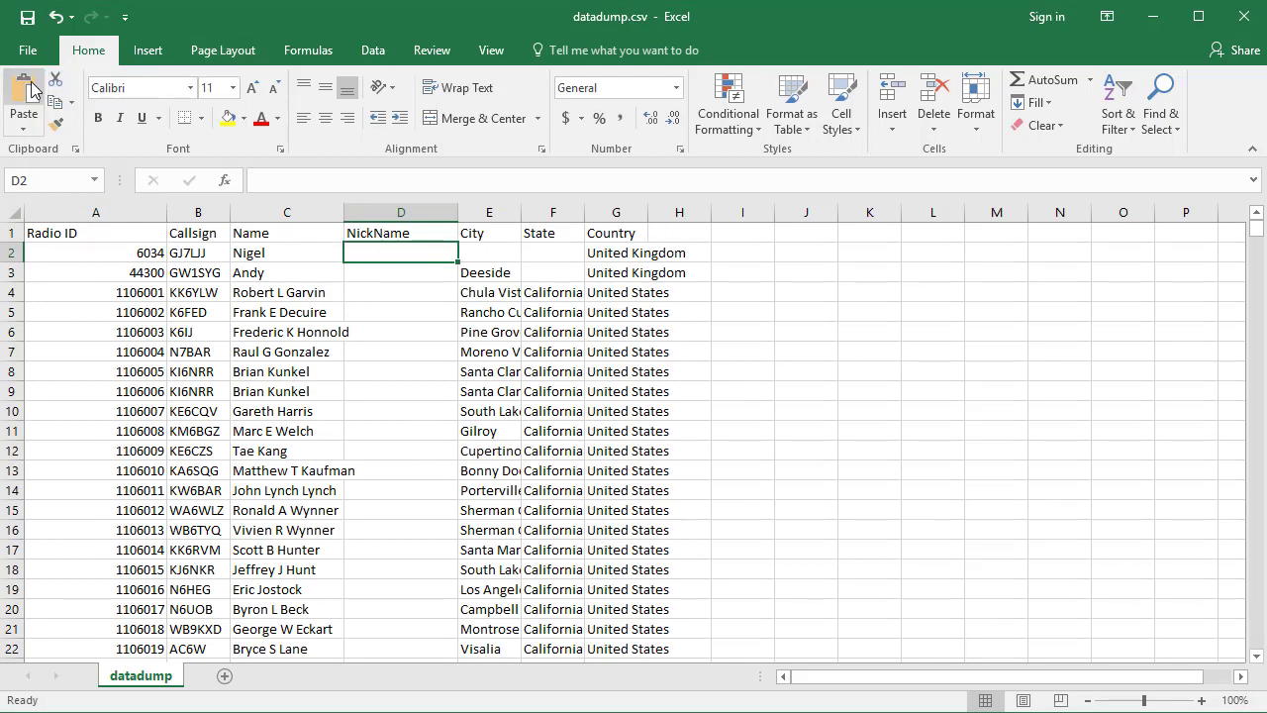
{"action": "left_click", "coordinate": [27, 18]}
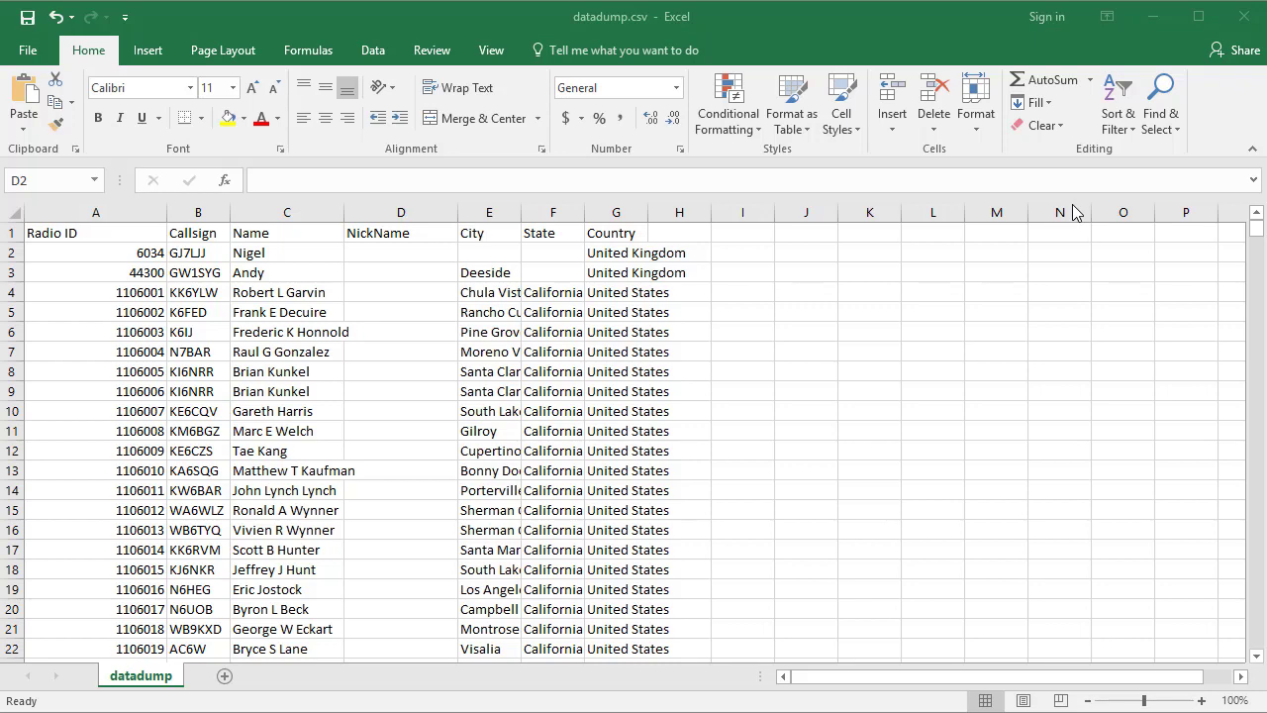
{"action": "left_click", "coordinate": [1245, 17]}
- Close Excel and import datadump.csv from Downloads as the CPS contacts, confirming Import succ!
{"action": "left_click", "coordinate": [1245, 16]}
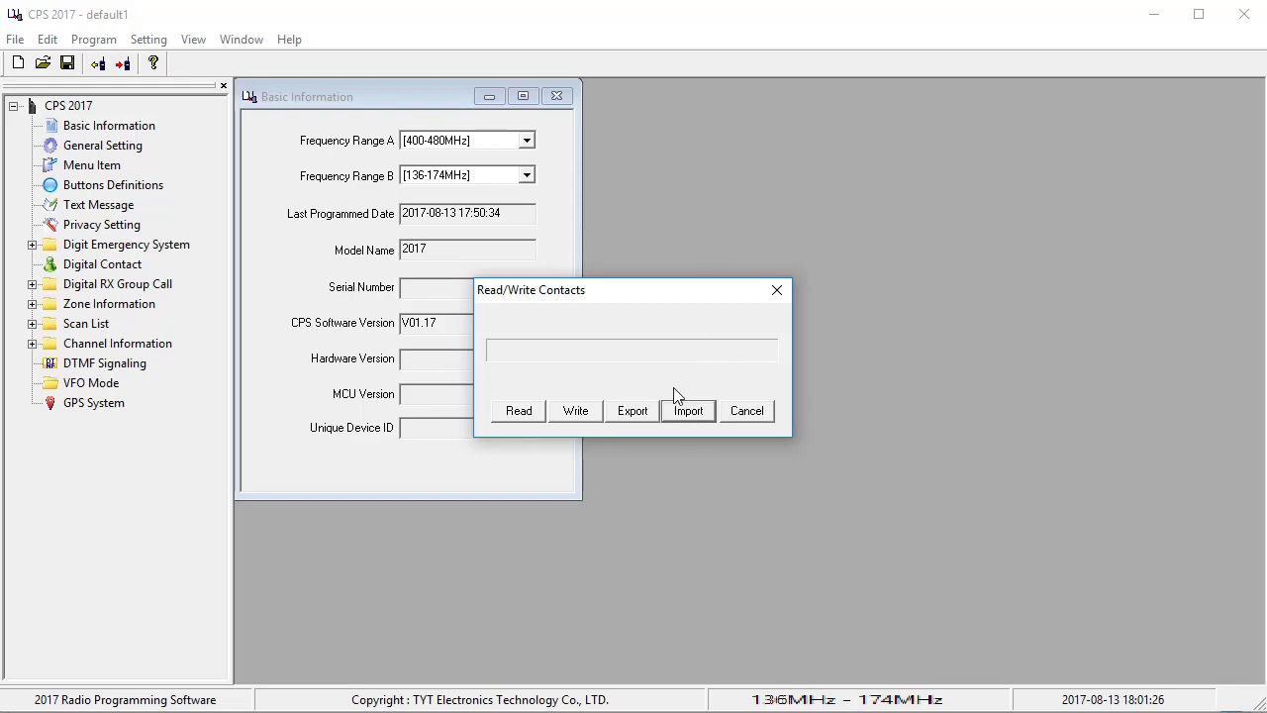
{"action": "left_click", "coordinate": [693, 413]}
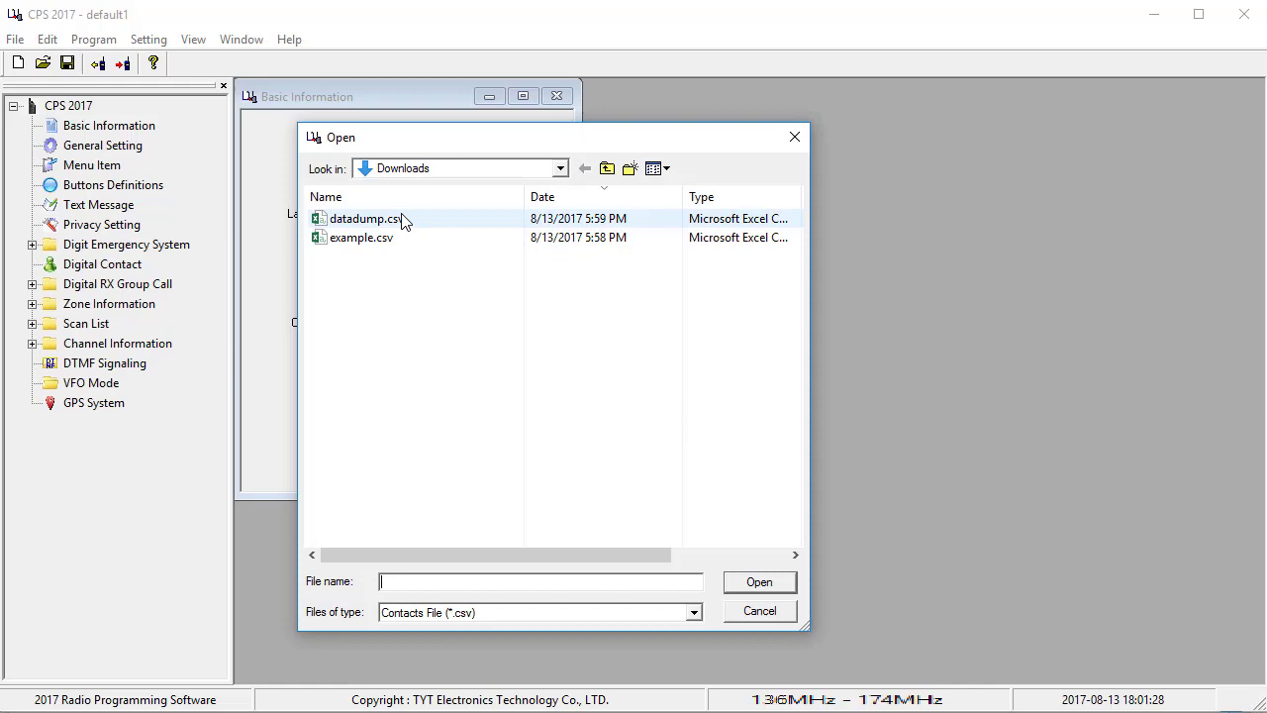
{"action": "left_click", "coordinate": [365, 219]}
{"action": "left_click", "coordinate": [760, 582]}
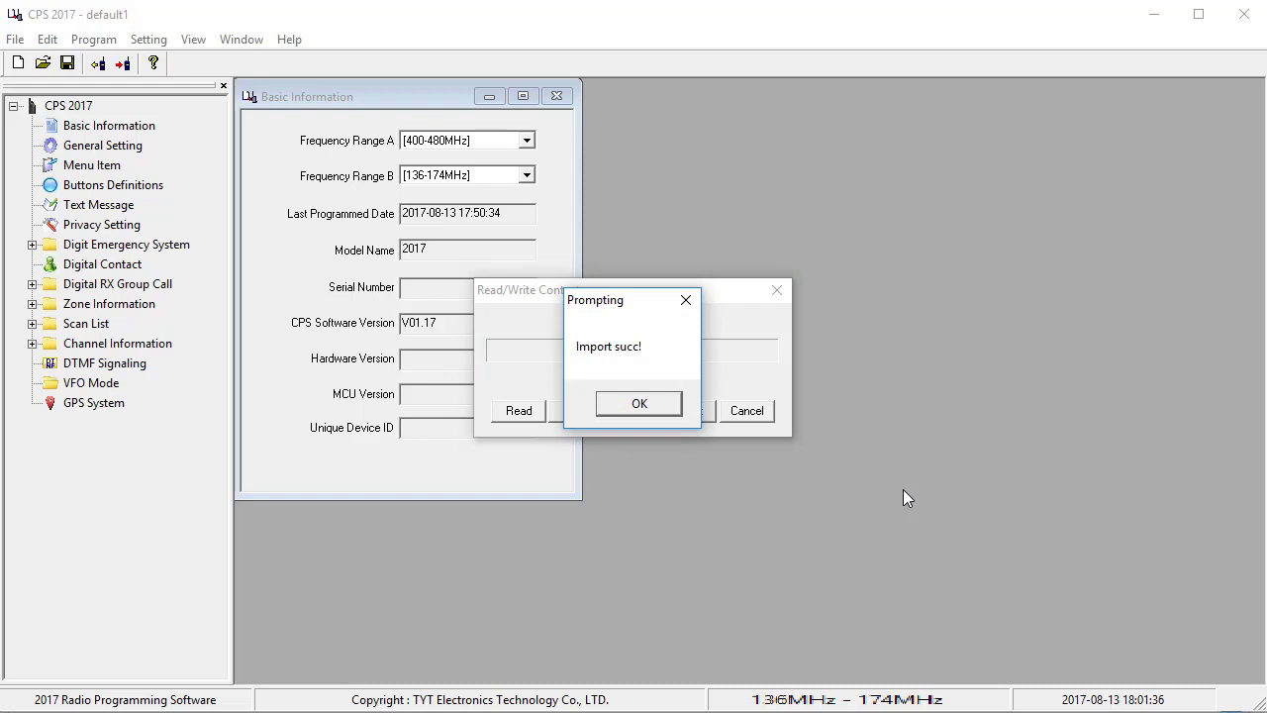
{"action": "left_click", "coordinate": [642, 405]}
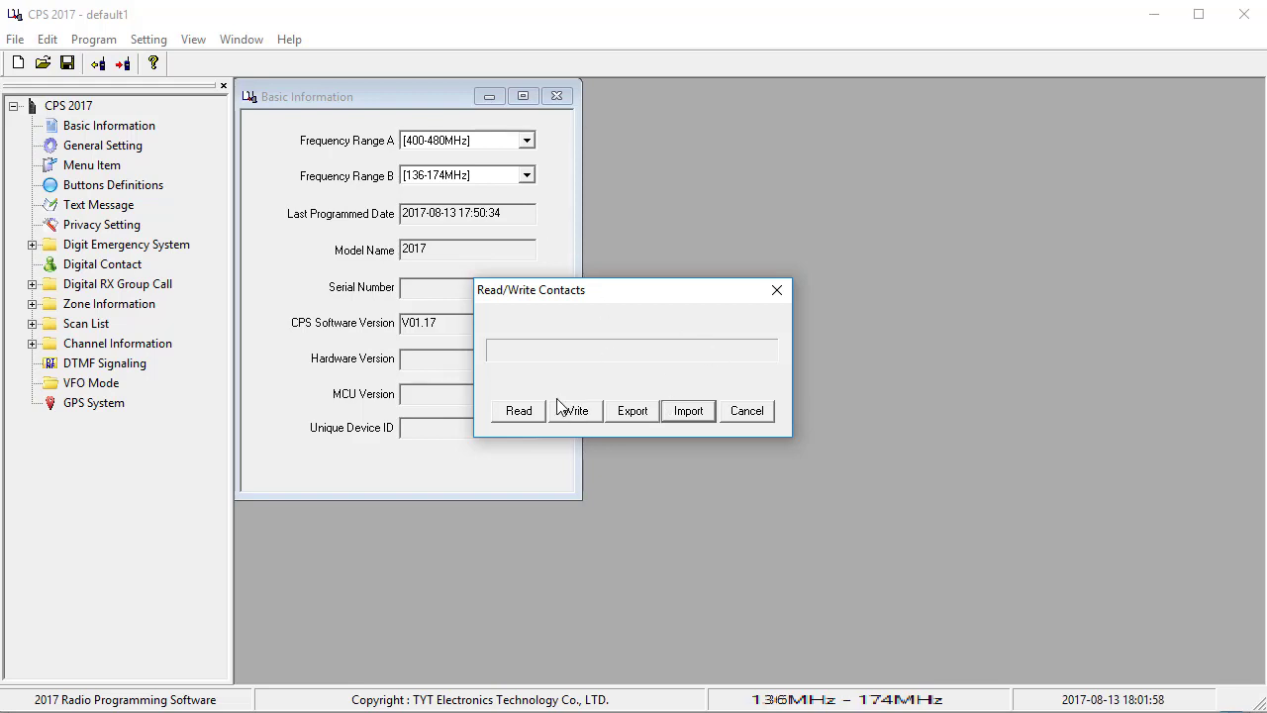
- Start writing the imported contacts to the radio from the Read/Write Contacts dialog
{"action": "left_click", "coordinate": [582, 418]}
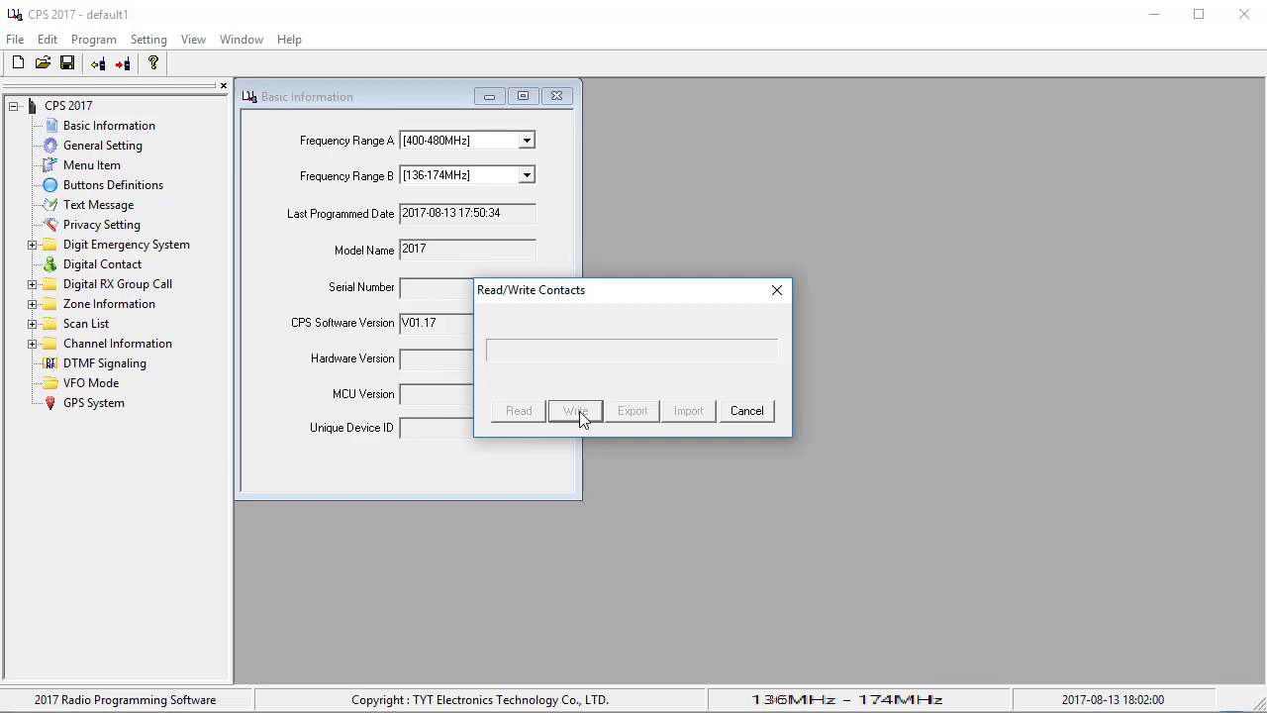